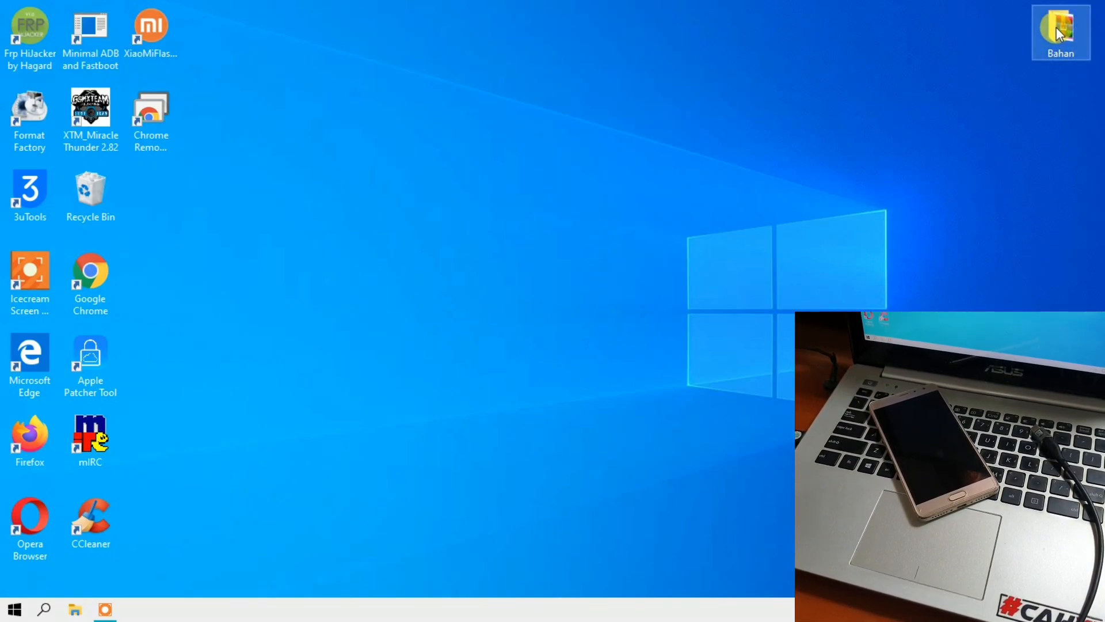
- Open the Bahan folder and extract omega_global_images_V8.0.7.0_6.0.rar from its context menu, bringing up the password prompt
double_click(1056, 26)
left_click(300, 117)
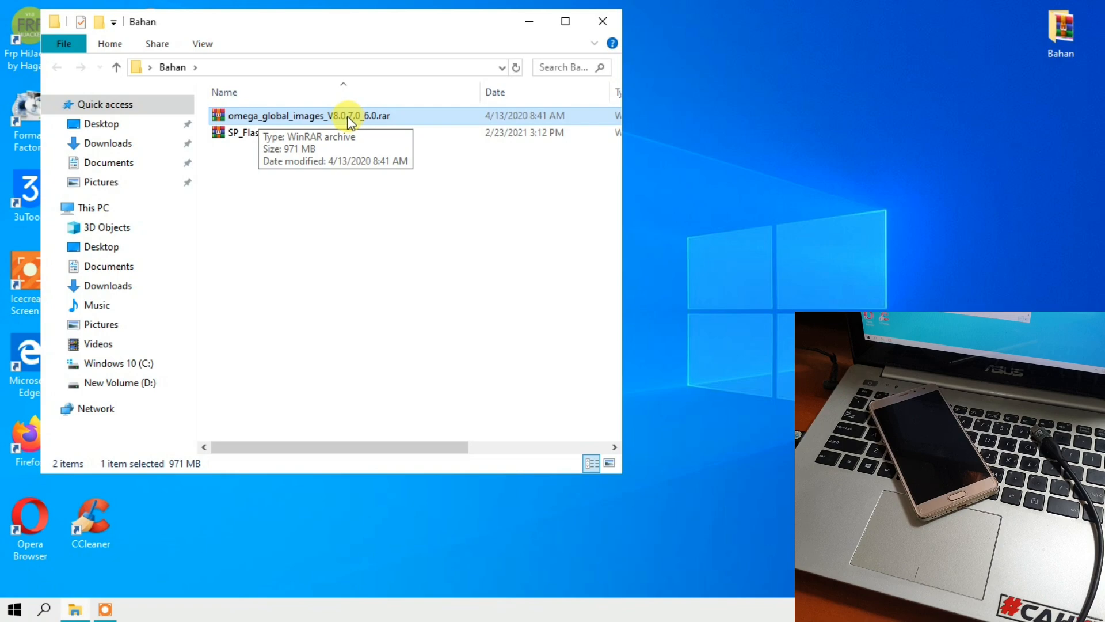
right_click(316, 121)
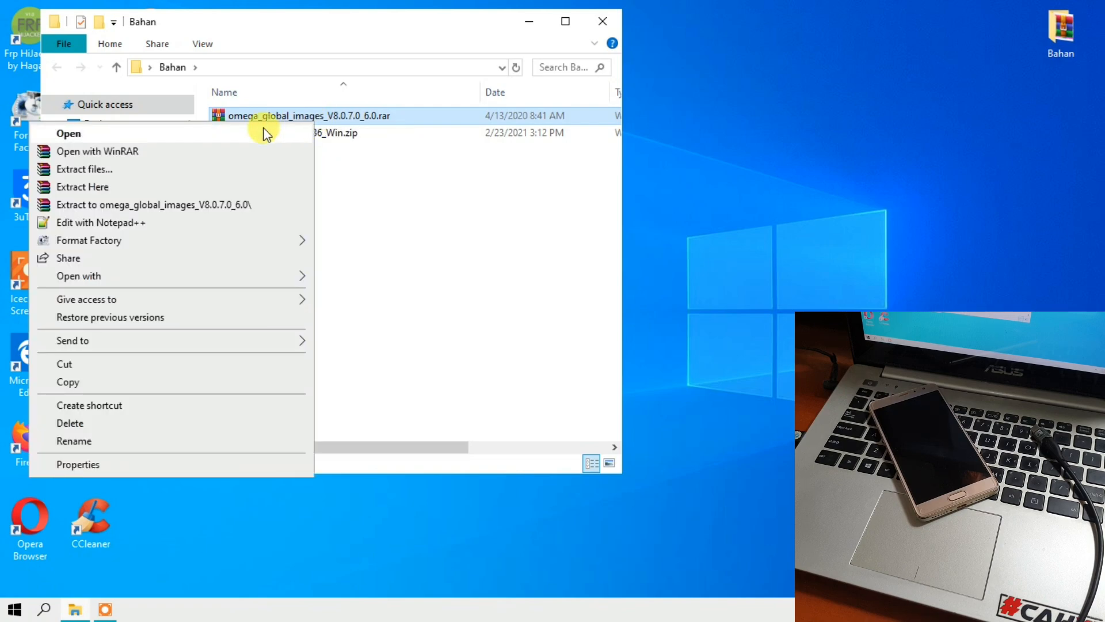
left_click(223, 187)
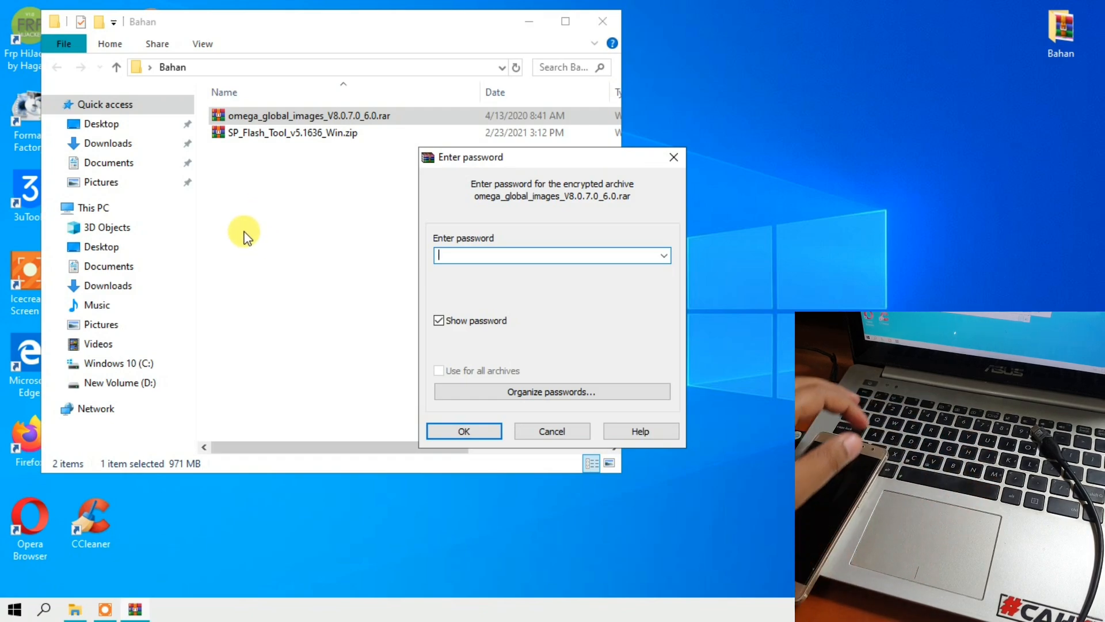
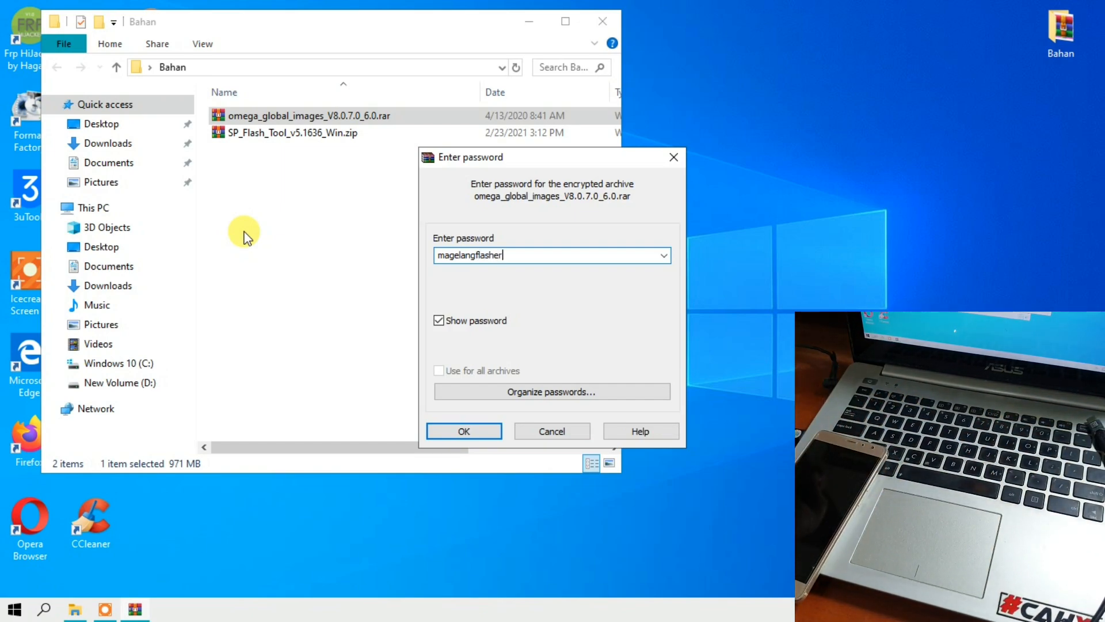
- Enter and double-check the archive password, then confirm to start extracting omega_global_images_V8.0.7.0_6.0.rar
left_click_drag(530, 260, 428, 255)
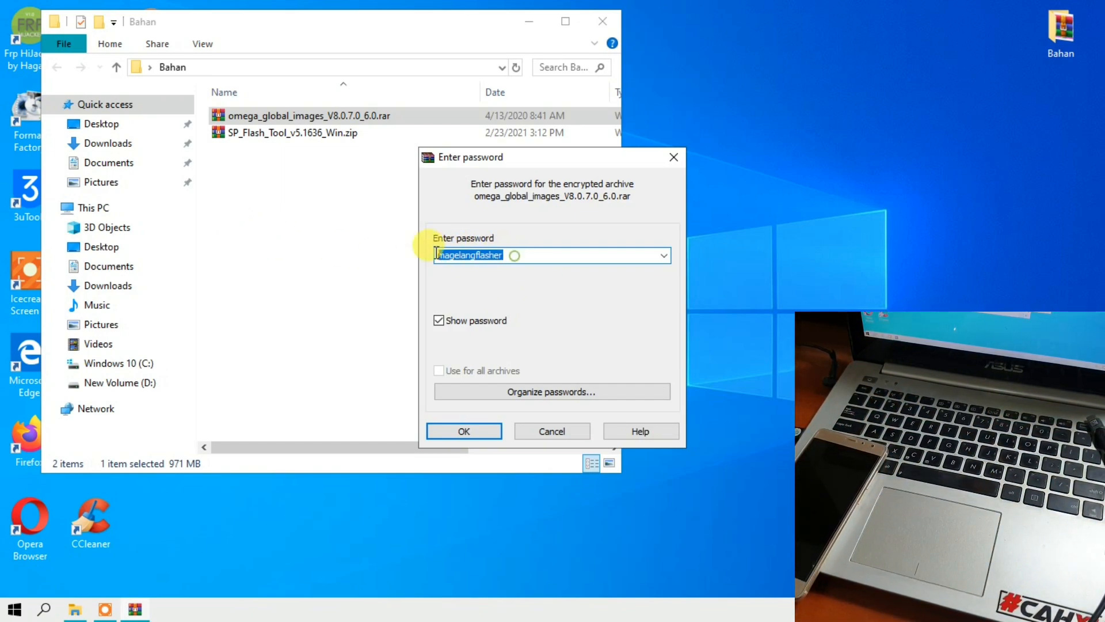
left_click(467, 256)
double_click(460, 253)
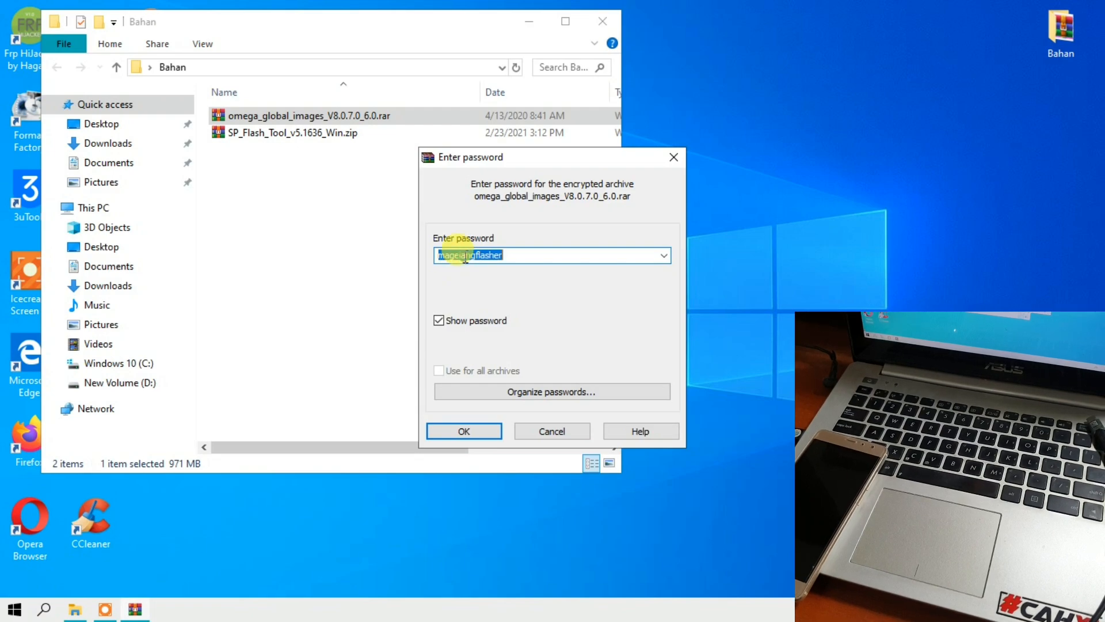
left_click(509, 254)
left_click(461, 433)
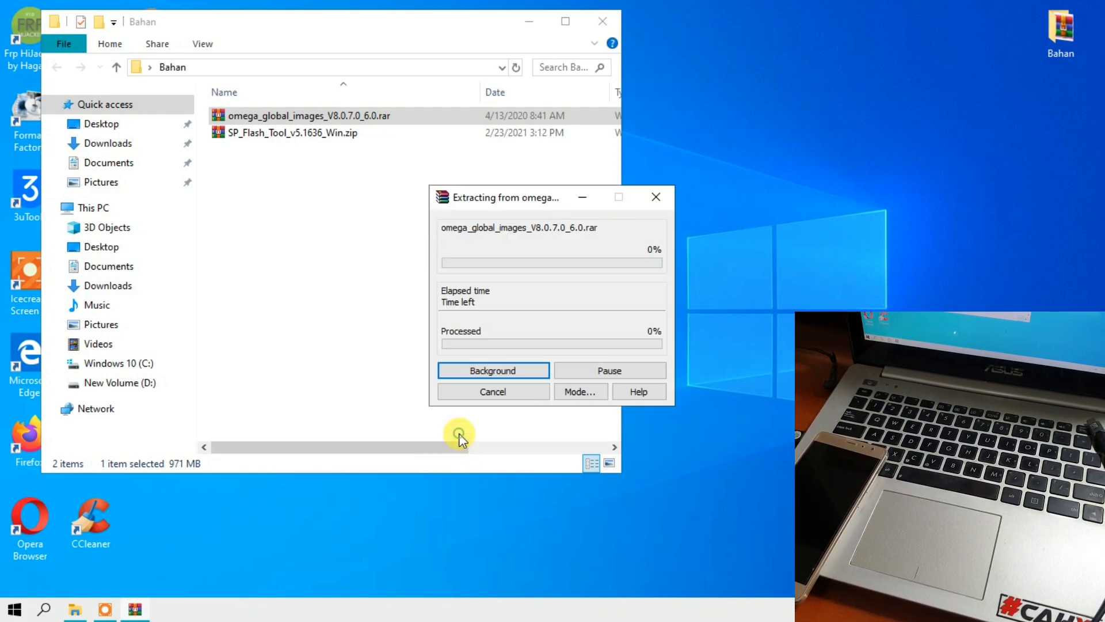
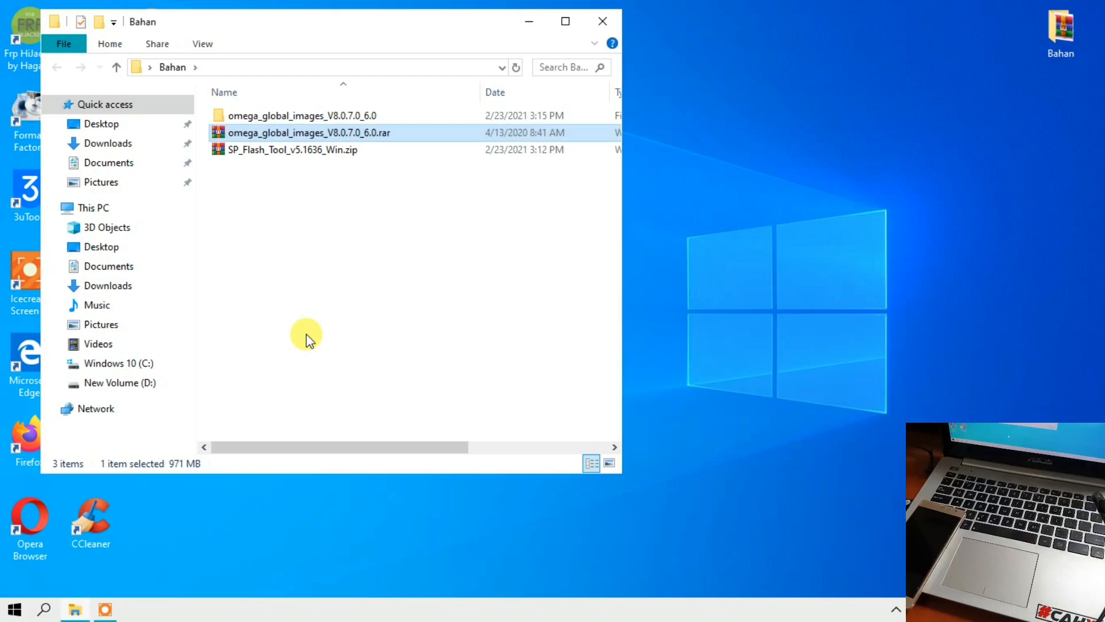
- Extract SP_Flash_Tool_v5.1636_Win.zip here in the Bahan folder
left_click(313, 154)
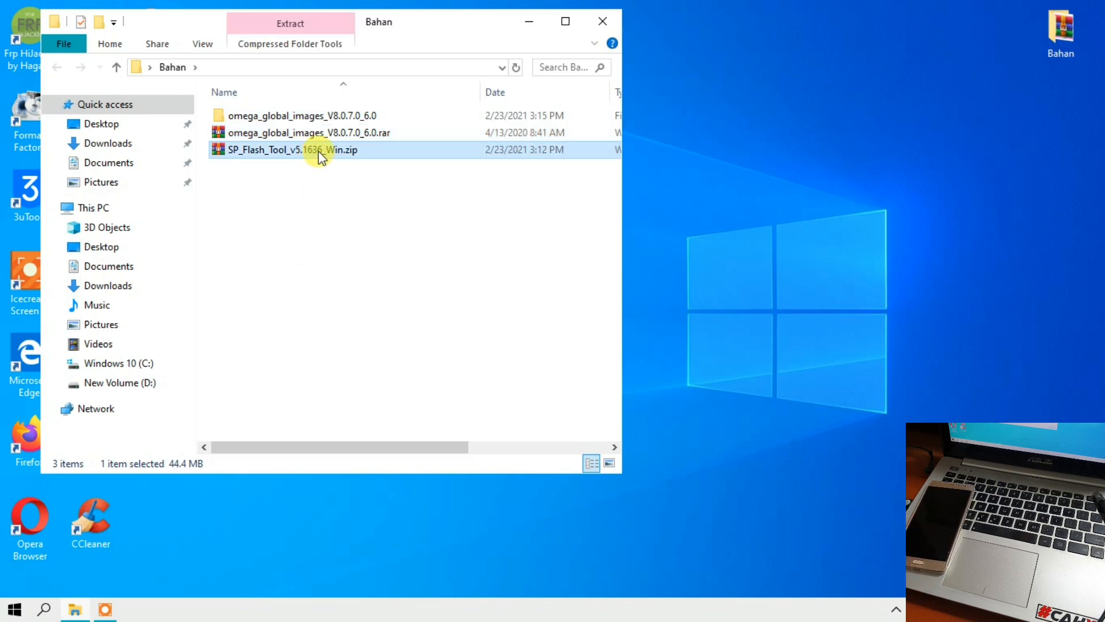
right_click(320, 155)
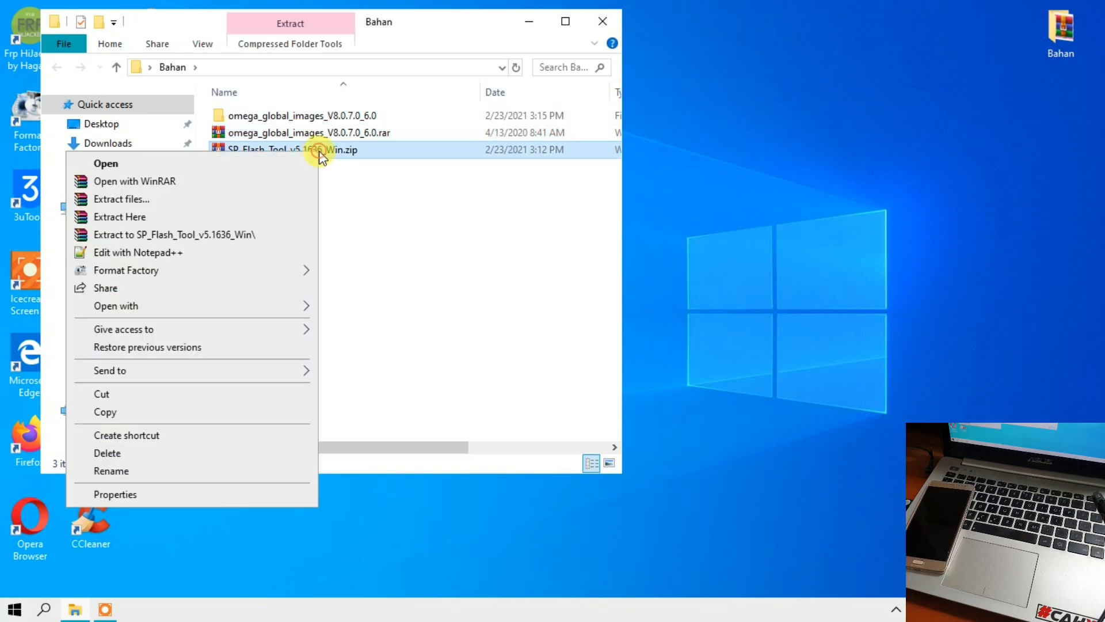
left_click(271, 219)
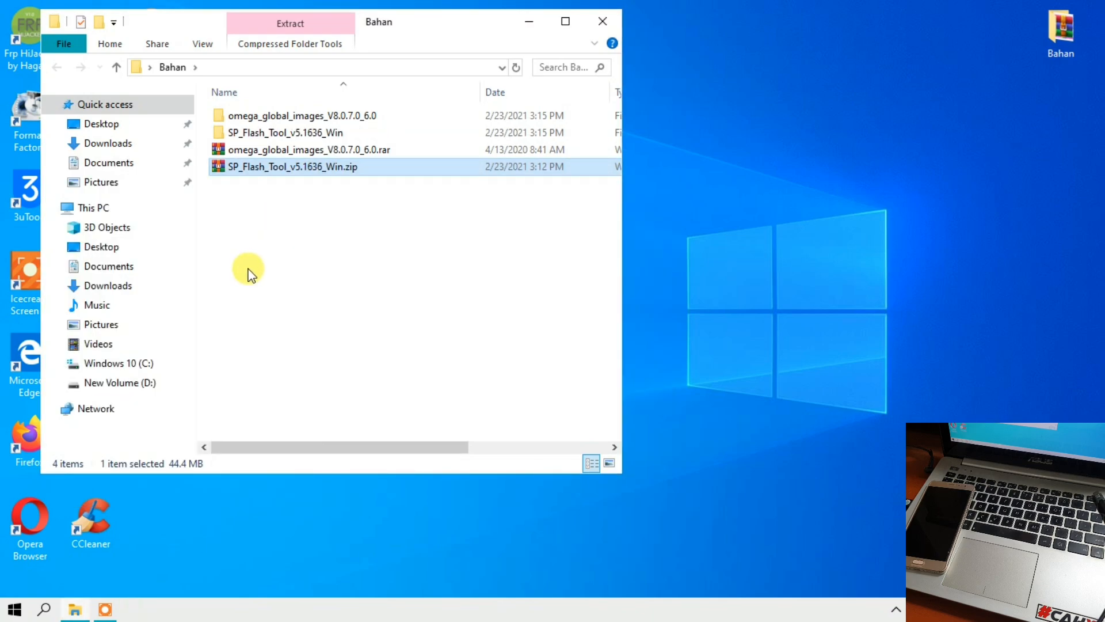
- Open the extracted SP_Flash_Tool_v5.1636_Win folder and select flash_tool.exe
left_click_drag(174, 18, 653, 12)
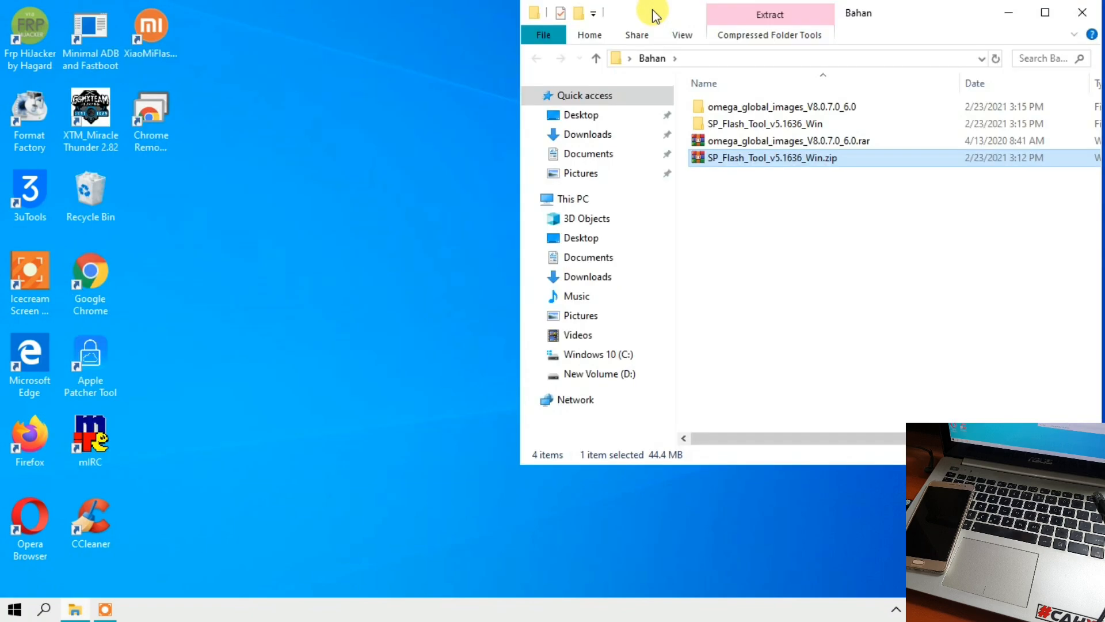
left_click(724, 123)
double_click(723, 124)
scroll(728, 118, "down", 4)
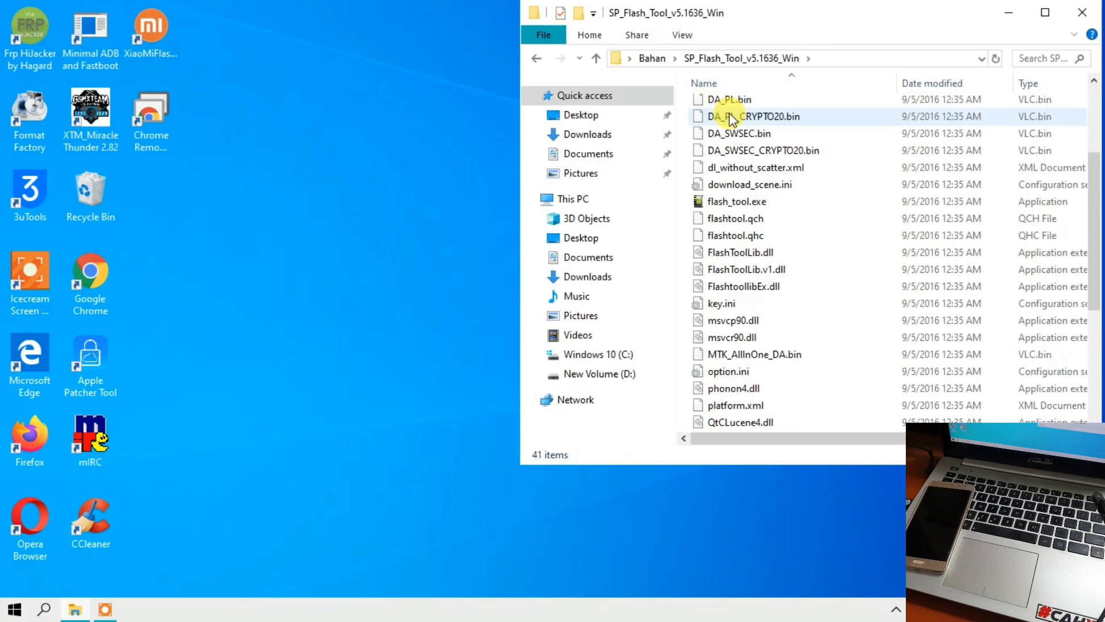
scroll(731, 117, "up", 1)
left_click(733, 138)
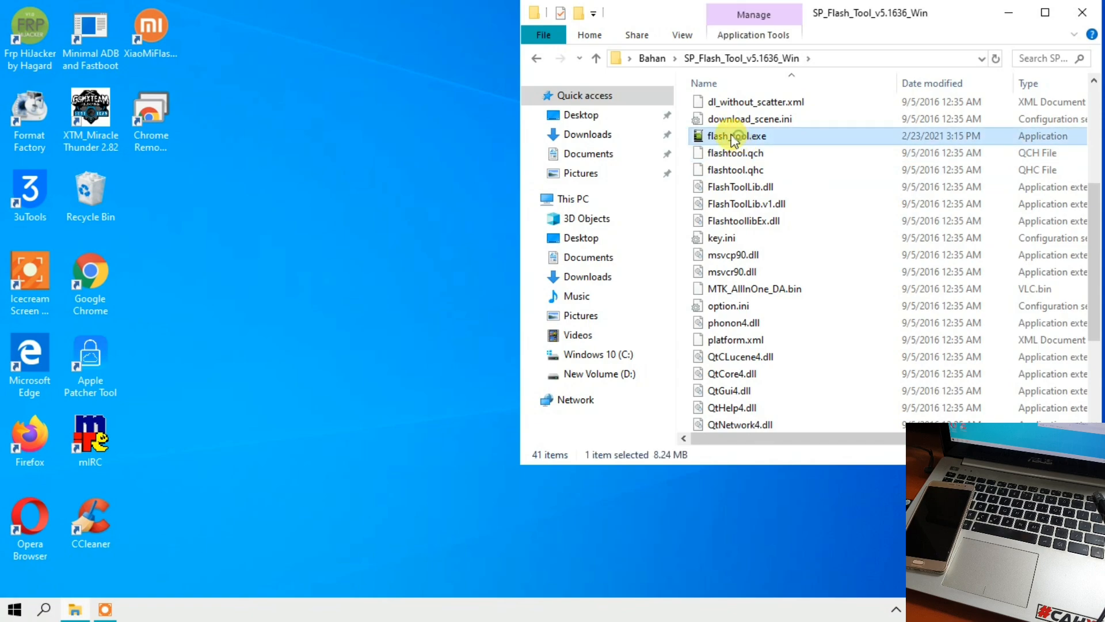
- Launch flash_tool.exe and arrange its window beside File Explorer
double_click(742, 137)
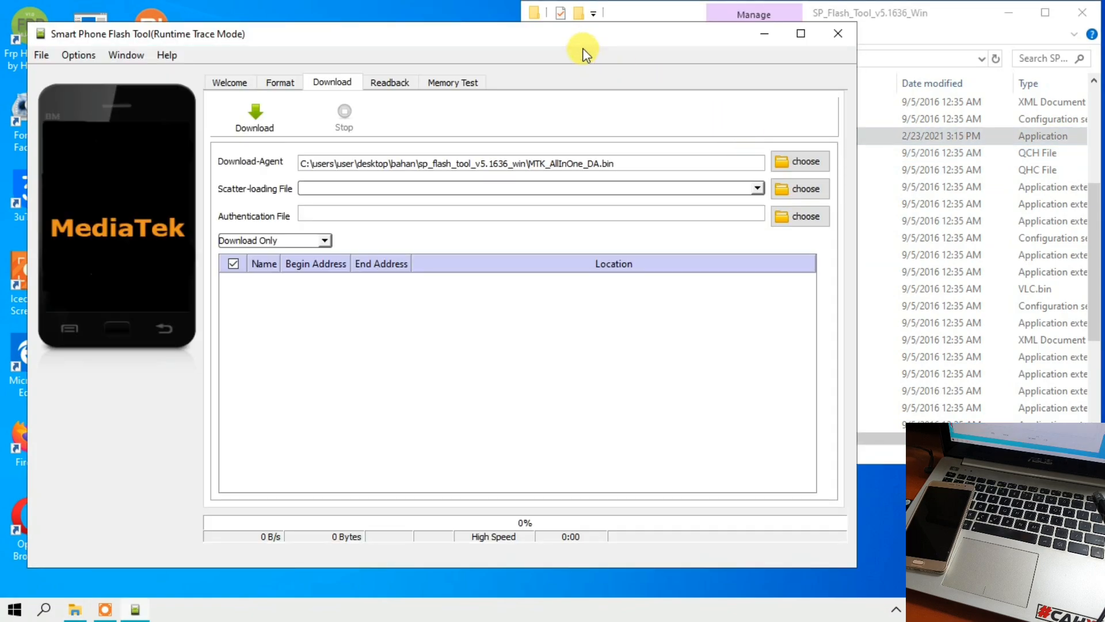
left_click_drag(582, 47, 536, 90)
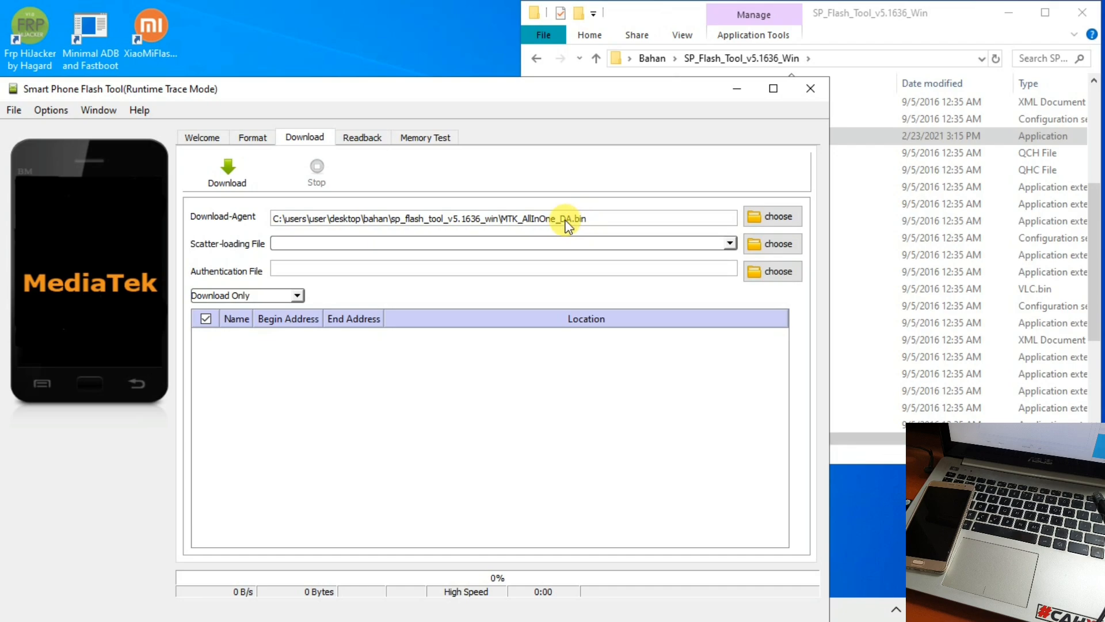
left_click(820, 13)
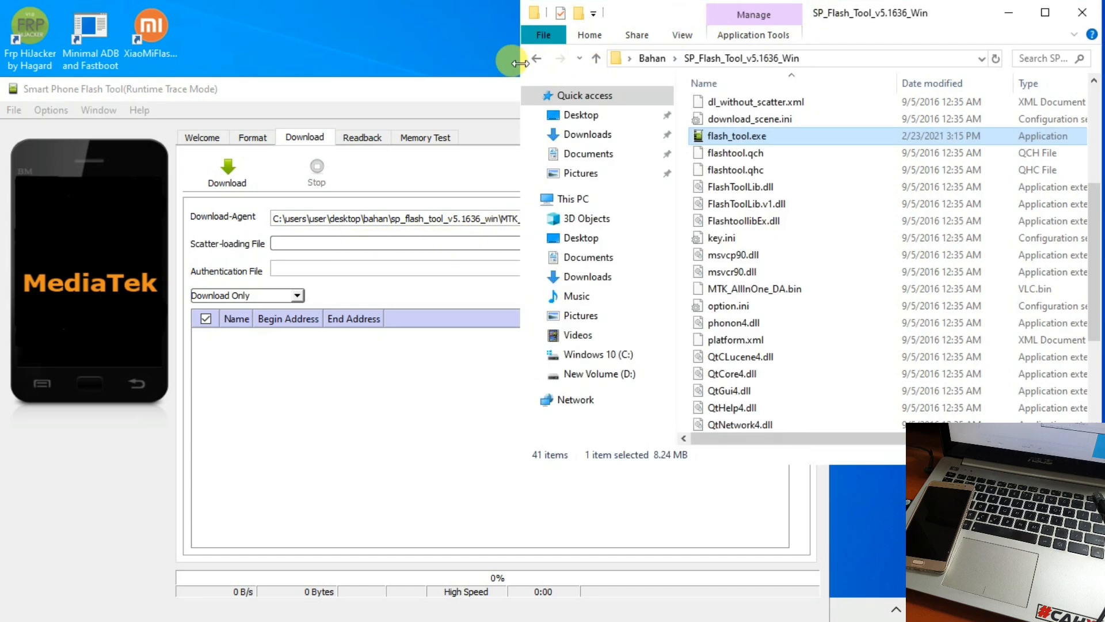
left_click_drag(522, 72, 756, 91)
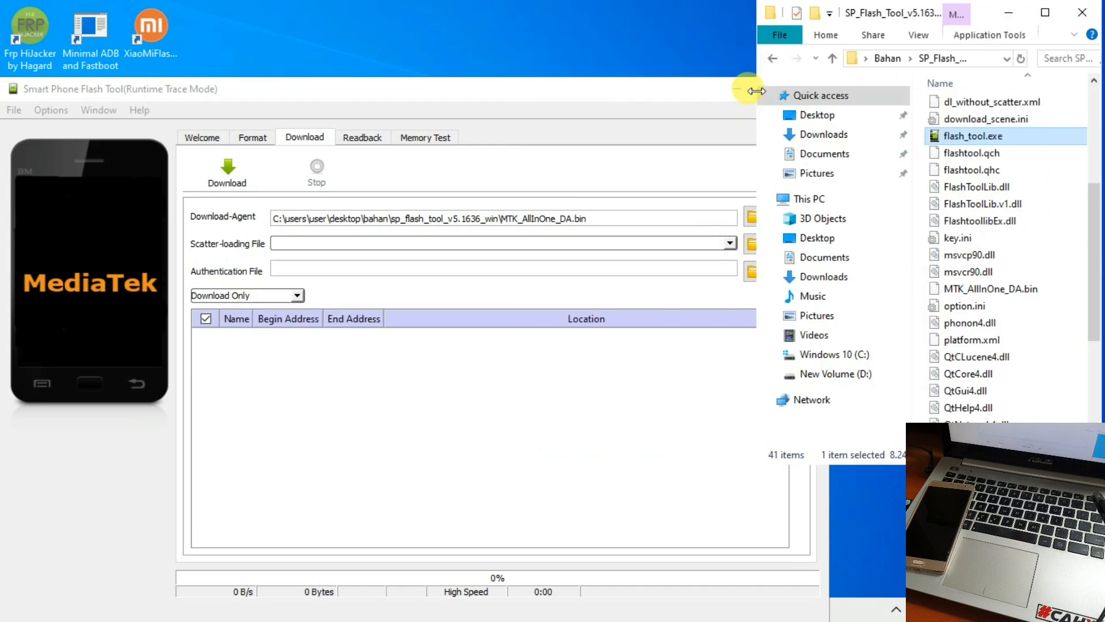
- Open the omega_global_images_V8.0.7.0_6.0 folder in Bahan and select MT6797_Android_scatter.txt
left_click(771, 57)
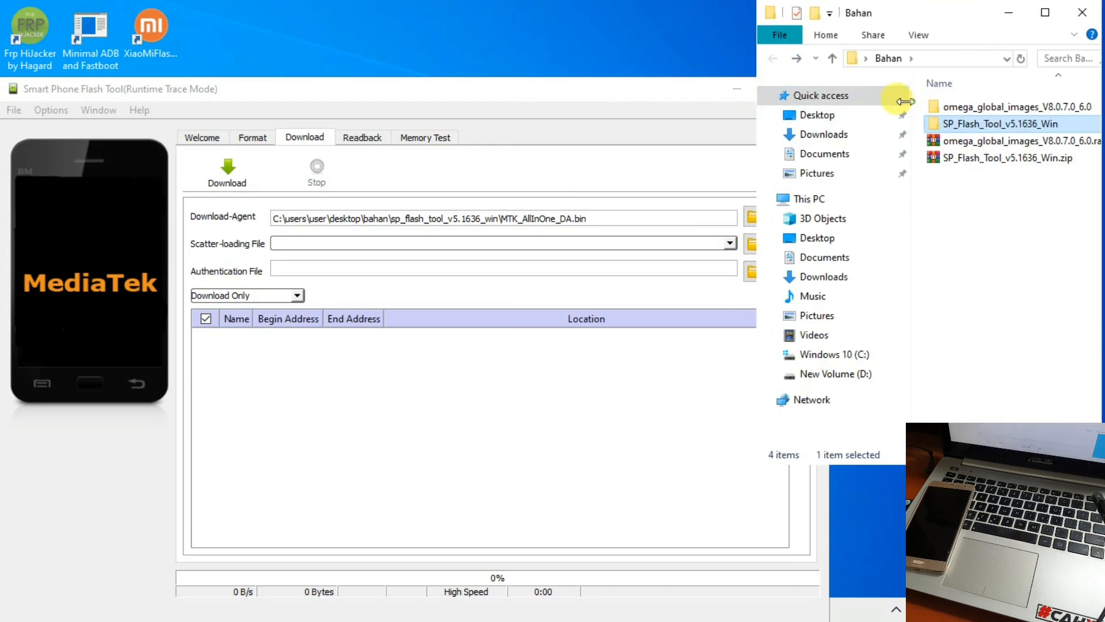
left_click_drag(916, 105, 873, 99)
left_click(933, 106)
double_click(935, 106)
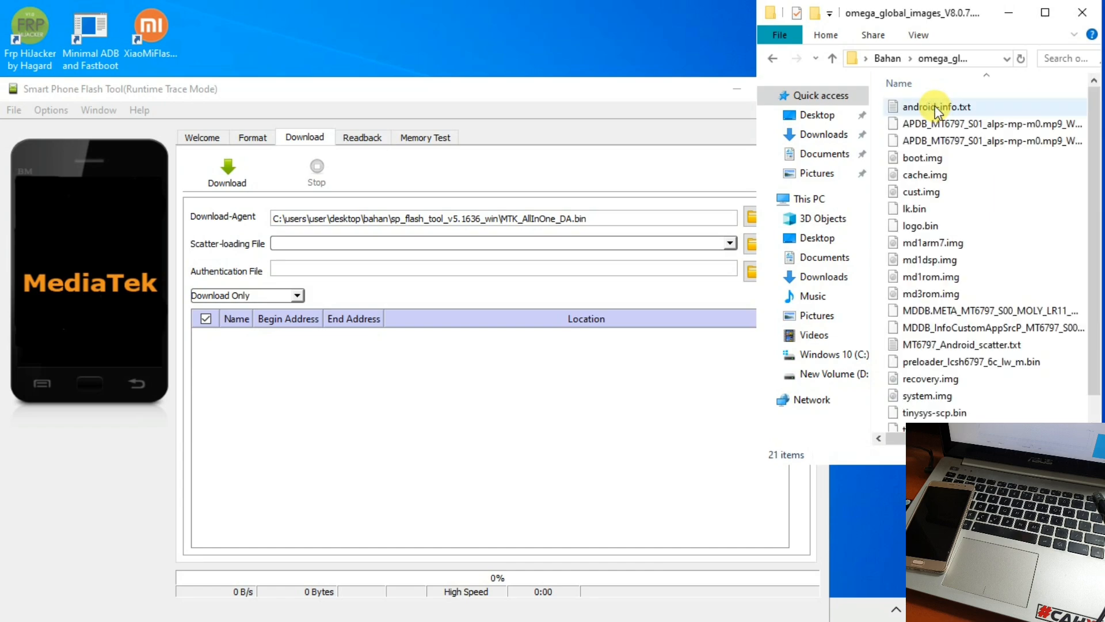
scroll(930, 170, "down", 1)
left_click(927, 320)
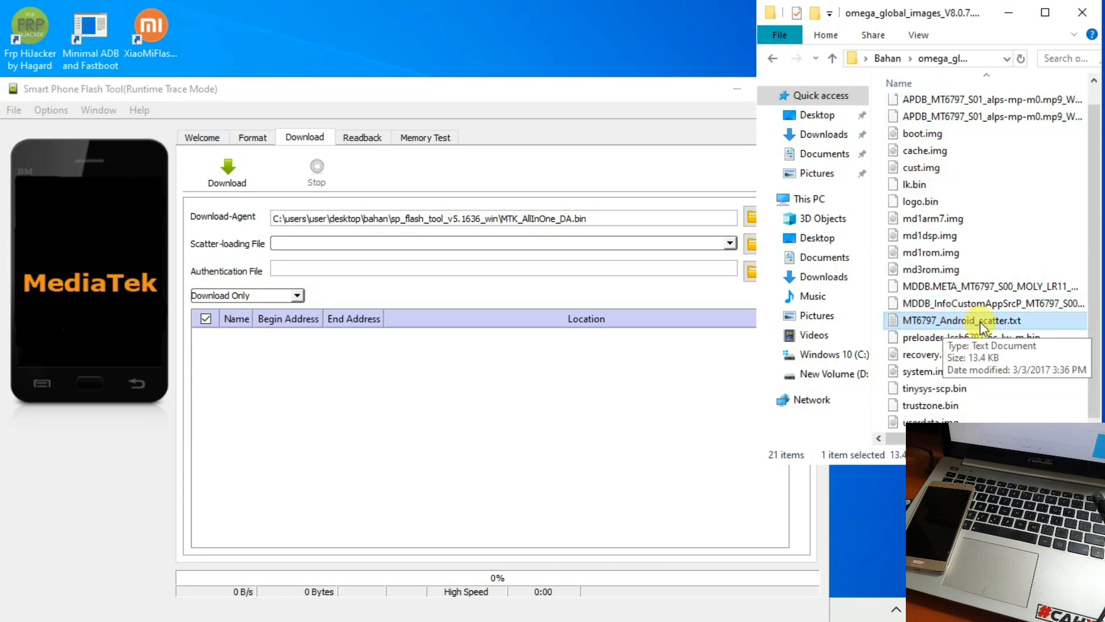
left_click(593, 97)
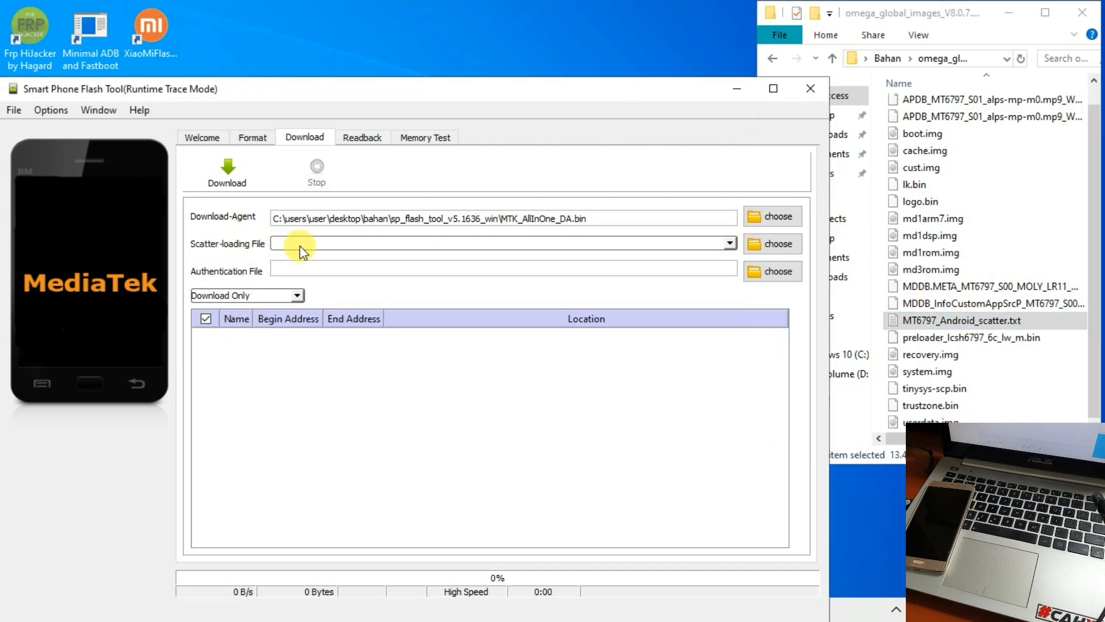
- Load Desktop > Bahan > omega_global_images_V8.0.7.0_6.0 > MT6797_Android_scatter.txt as the scatter-loading file
left_click(777, 248)
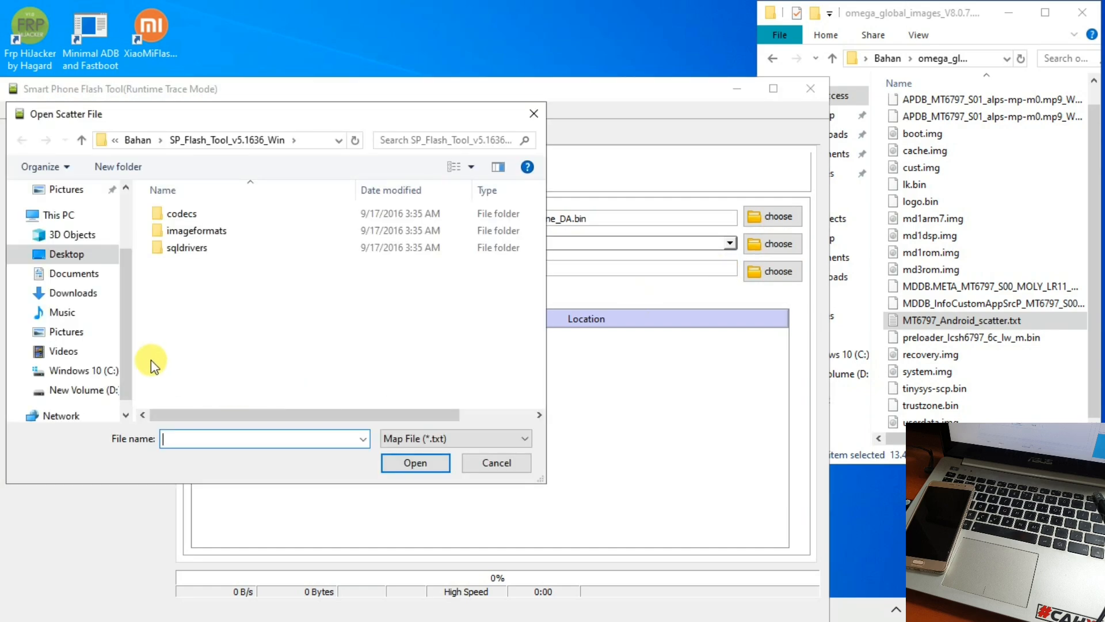
left_click_drag(122, 307, 123, 320)
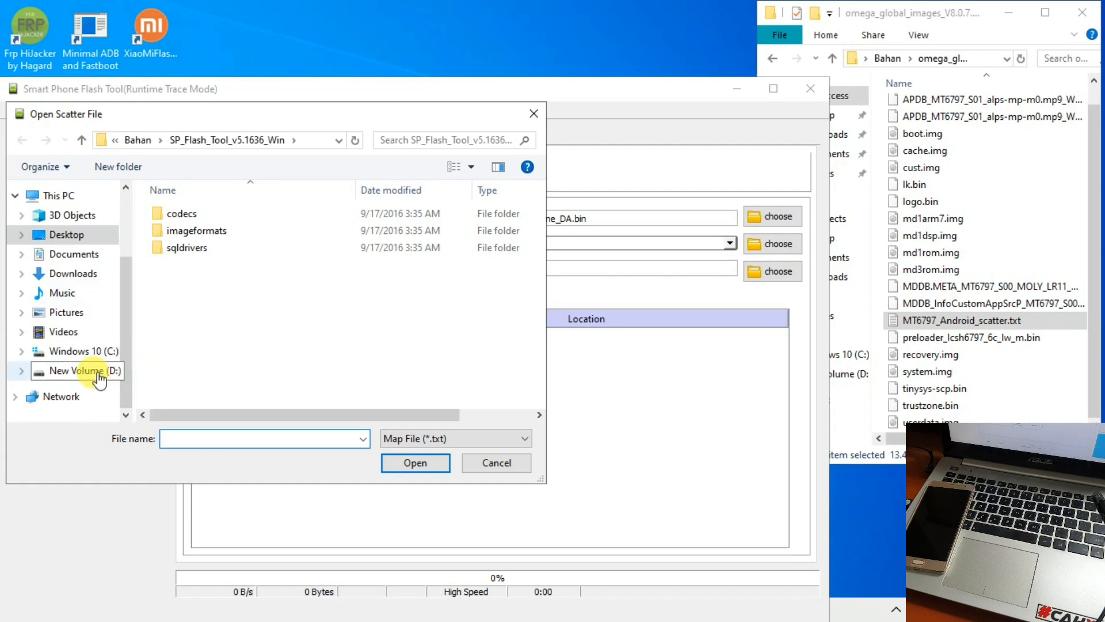
scroll(86, 240, "up", 1)
left_click(79, 256)
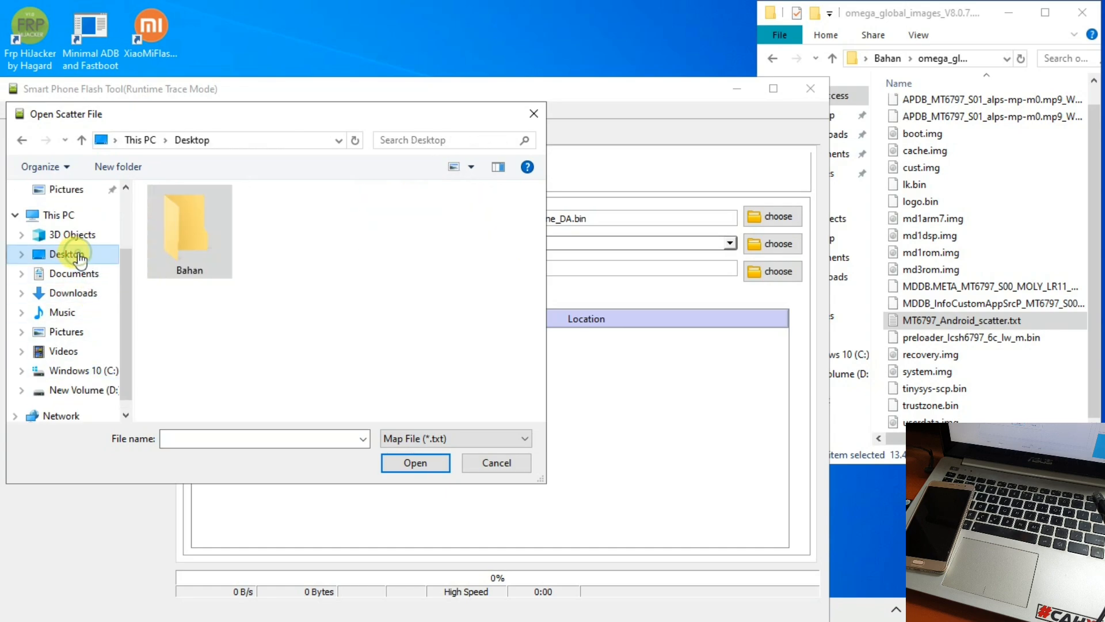
double_click(177, 233)
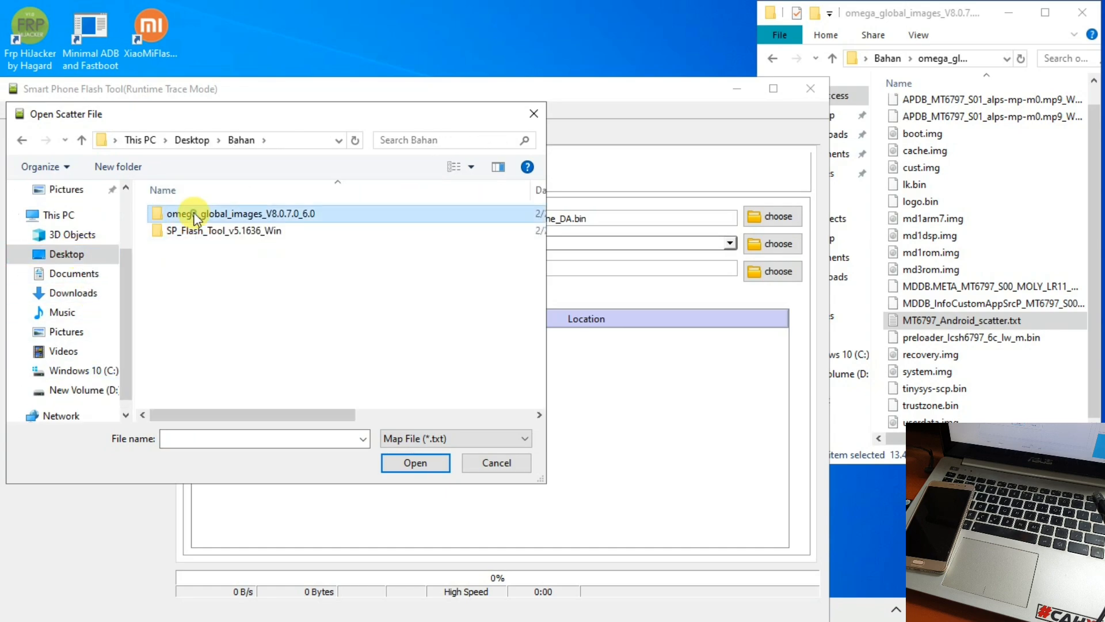
double_click(196, 217)
left_click(213, 233)
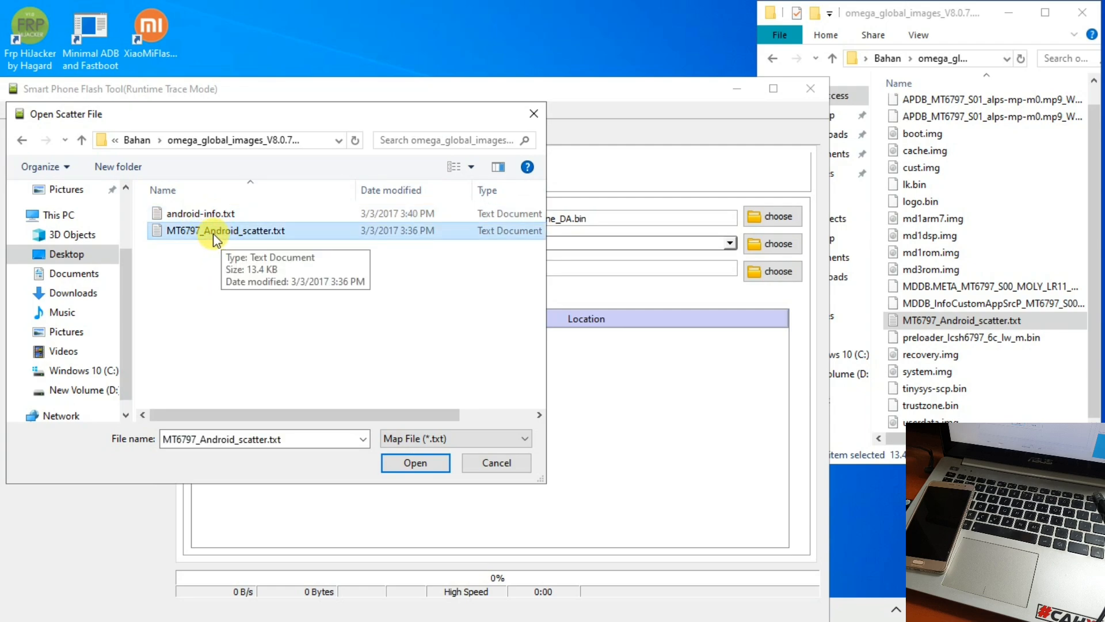
double_click(216, 233)
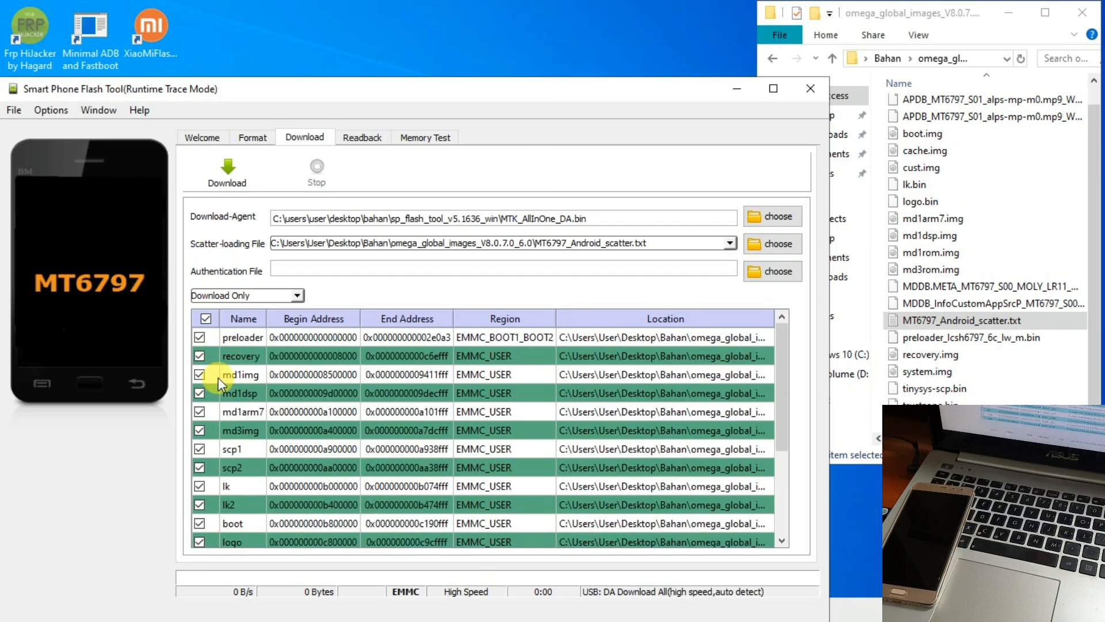
- Toggle the preloader, boot, logo, cust and userdata checkboxes in the download partition list
scroll(219, 378, "down", 2)
scroll(222, 378, "up", 2)
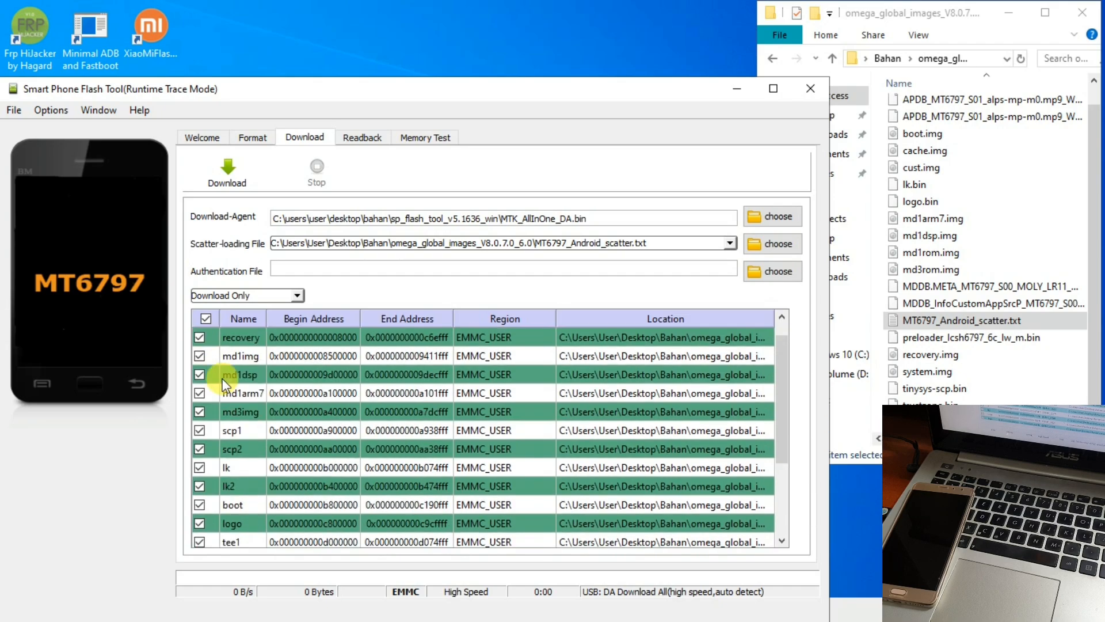
scroll(222, 378, "up", 1)
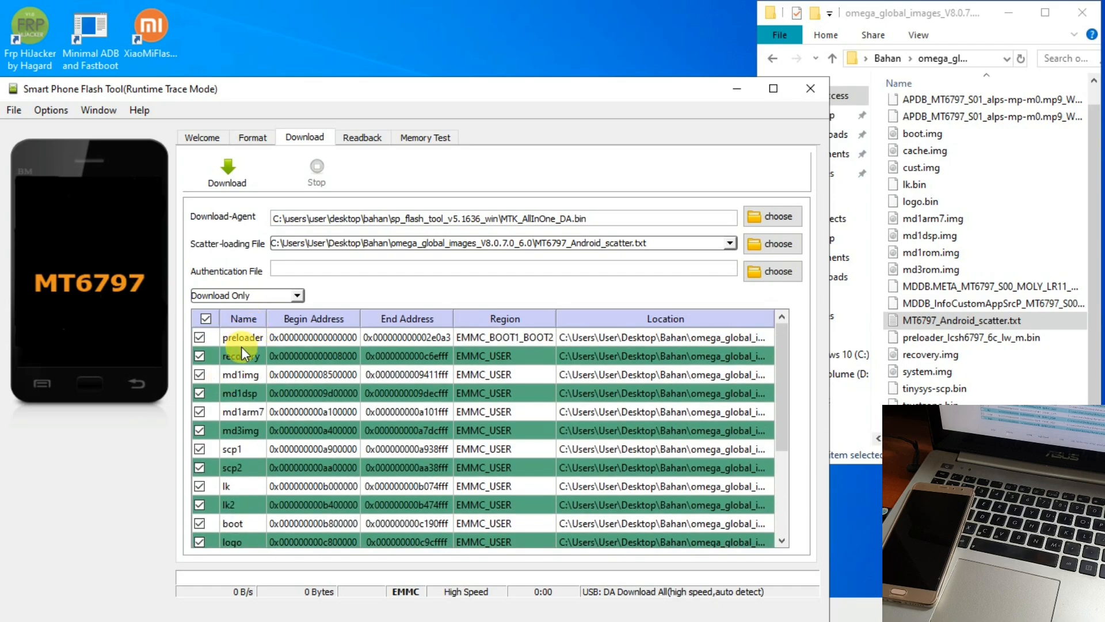
left_click(200, 338)
left_click(200, 523)
scroll(199, 486, "down", 2)
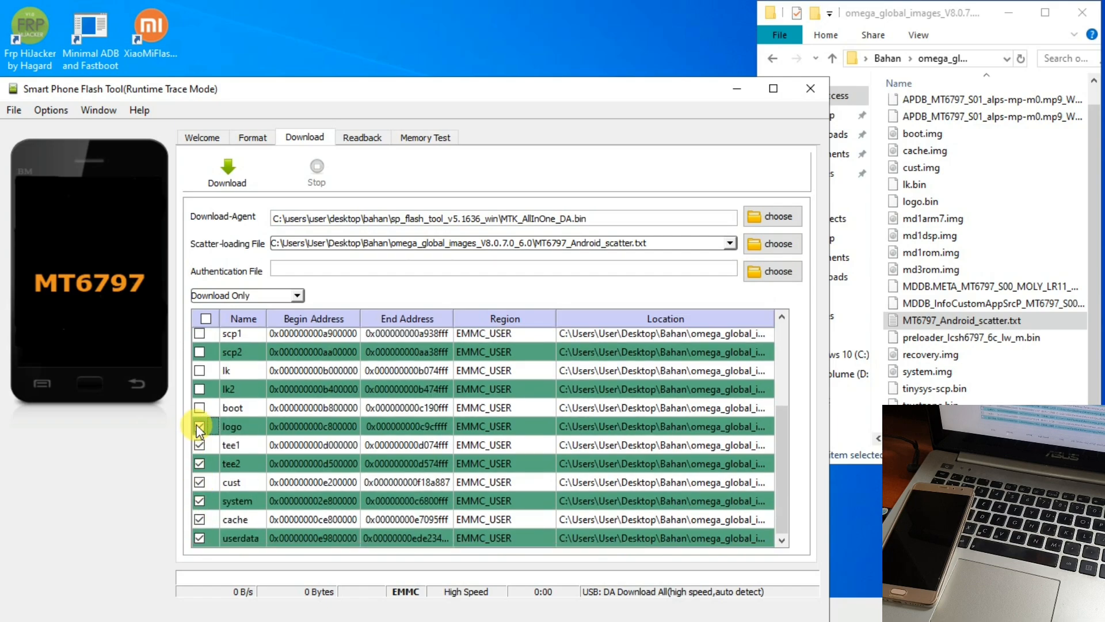
left_click(200, 427)
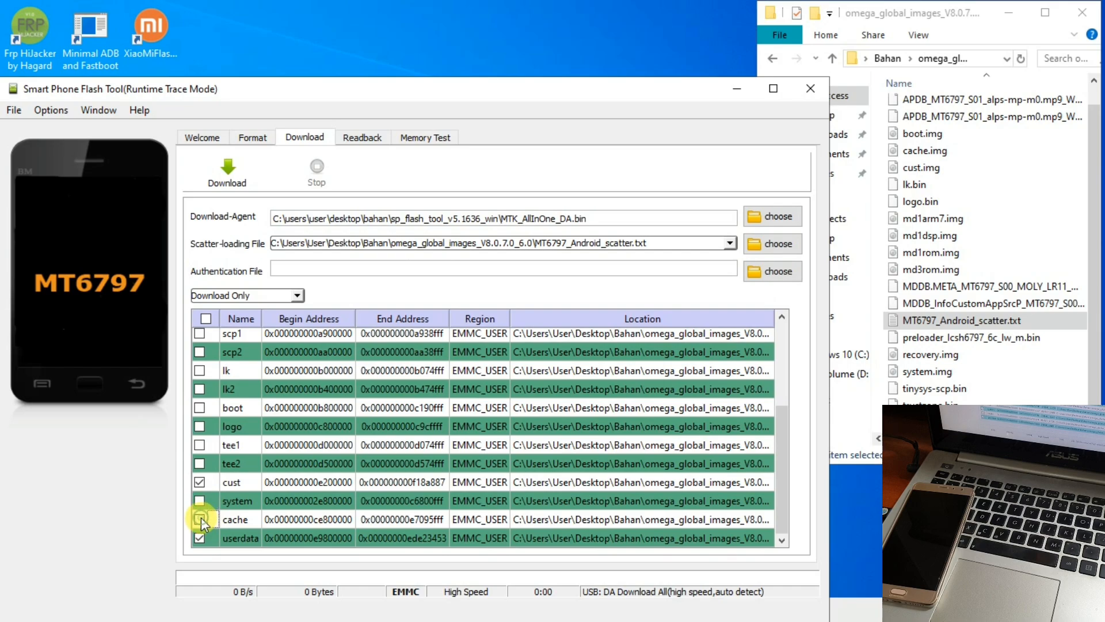
left_click(199, 482)
scroll(199, 524, "up", 2)
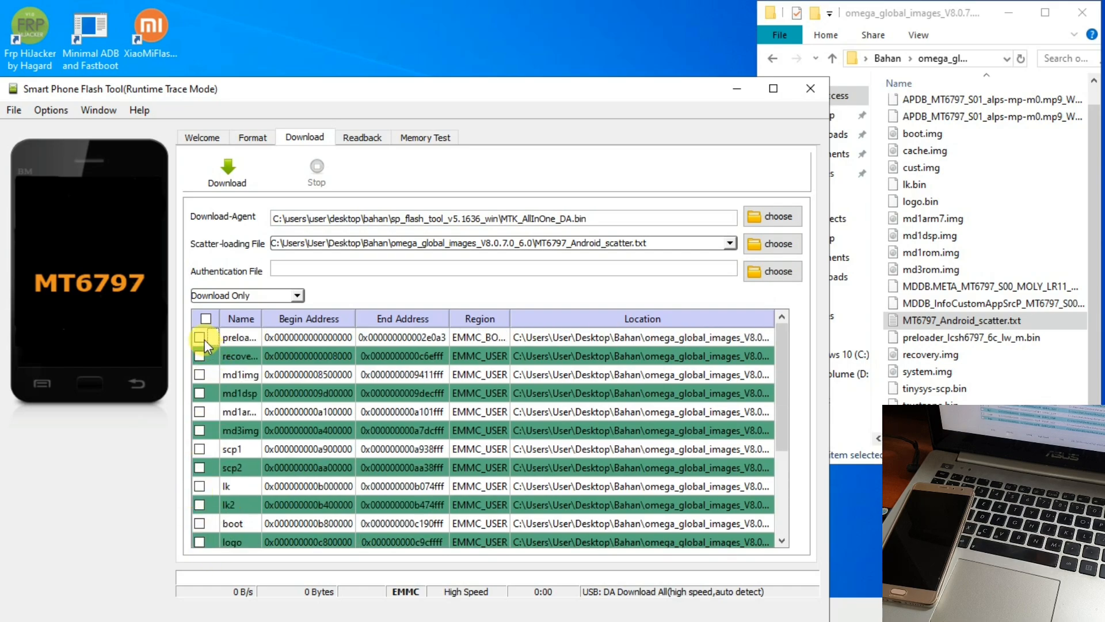
scroll(202, 352, "down", 2)
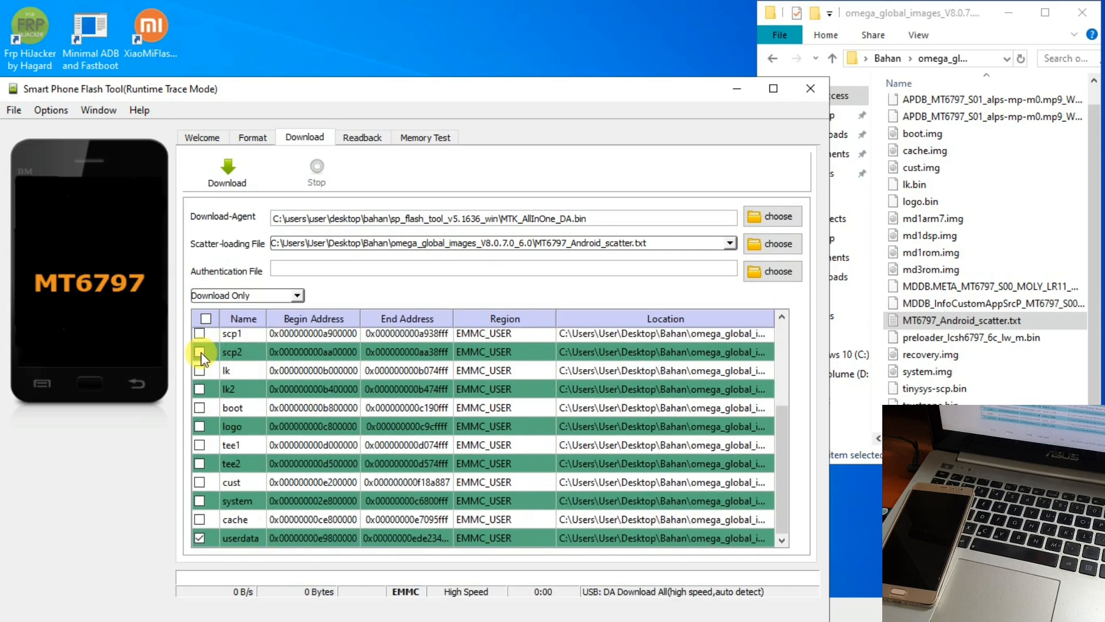
left_click(199, 537)
scroll(199, 537, "up", 2)
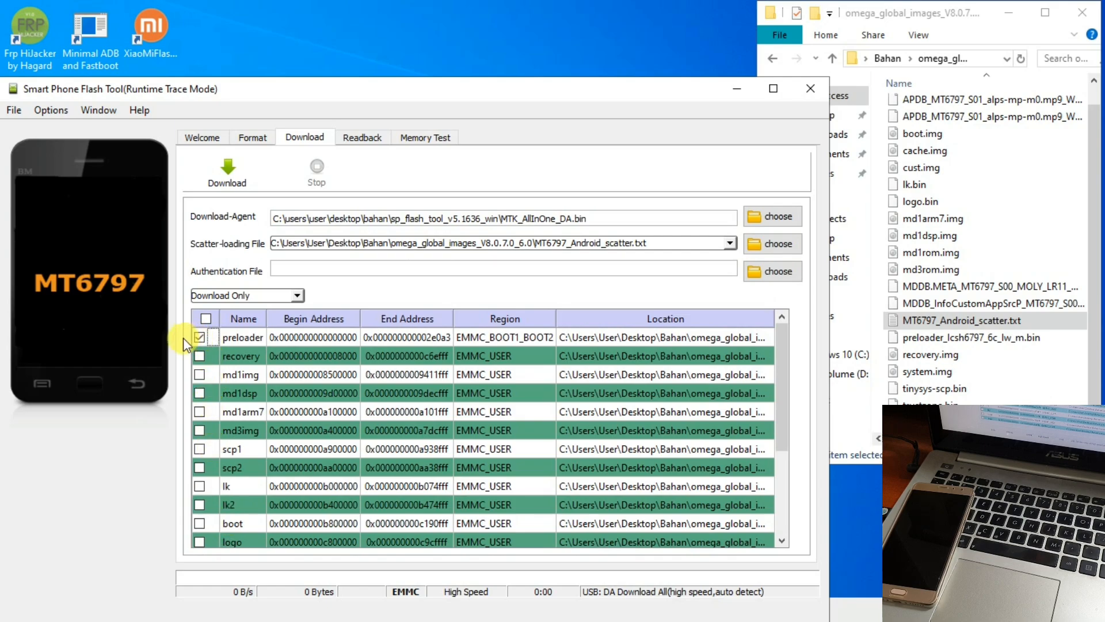
- On the Format tab, choose Manual Format Flash and clear the Begin Address and Format Length values
left_click(252, 141)
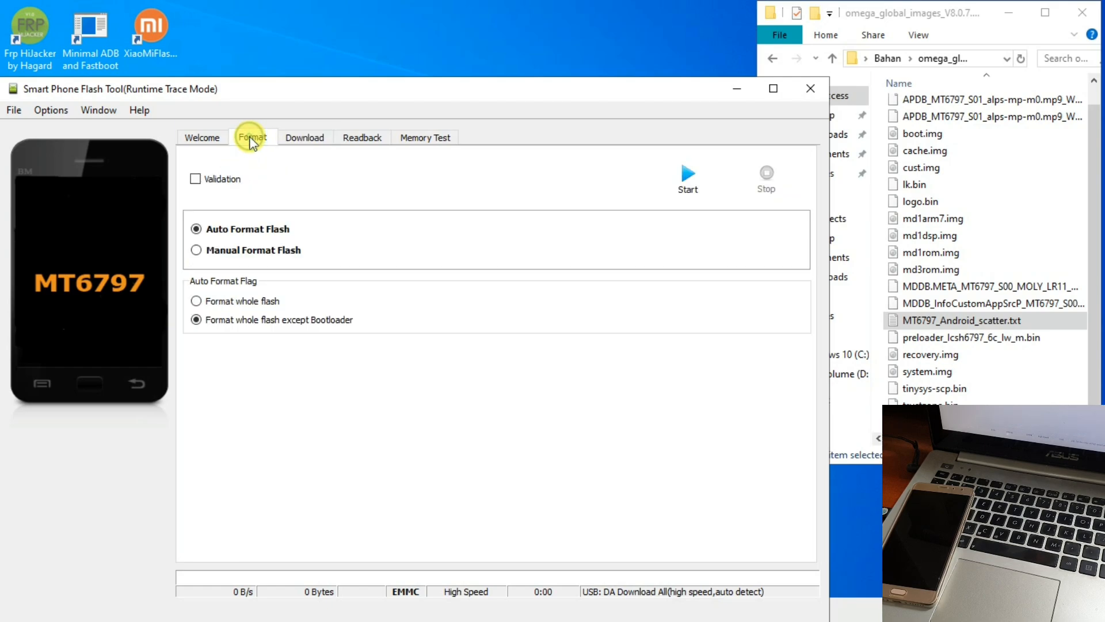
left_click(196, 250)
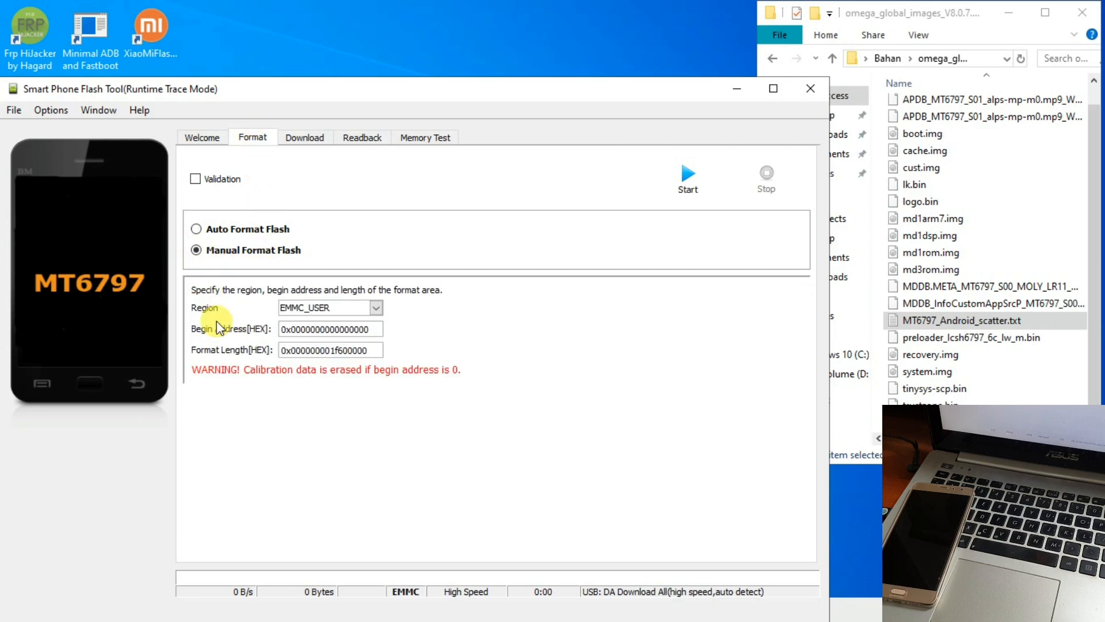
left_click_drag(369, 329, 281, 328)
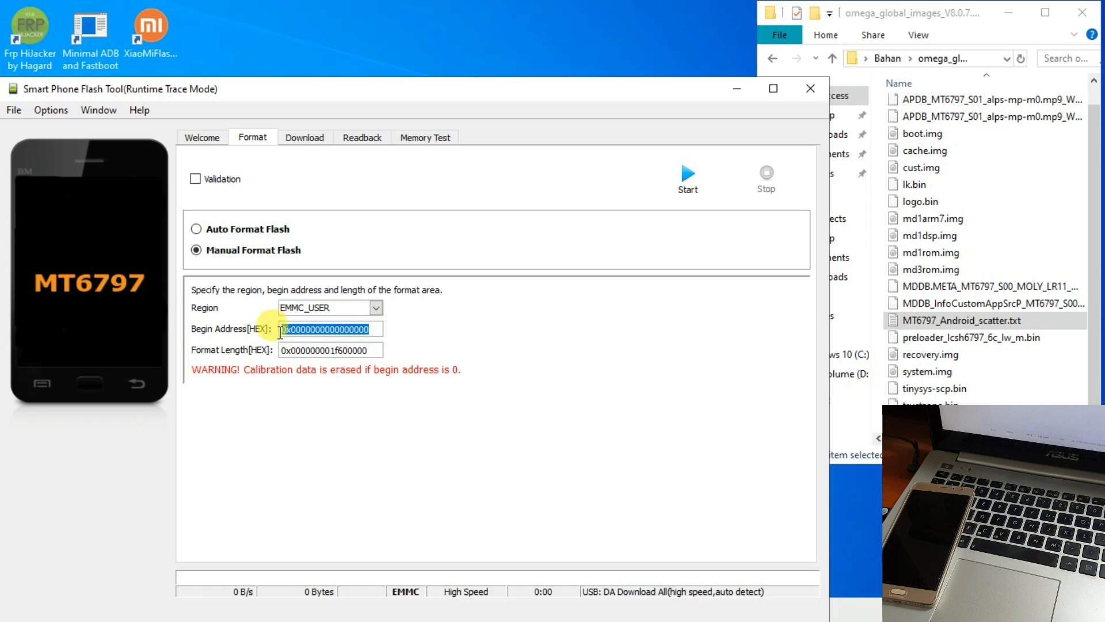
right_click(285, 329)
left_click(310, 423)
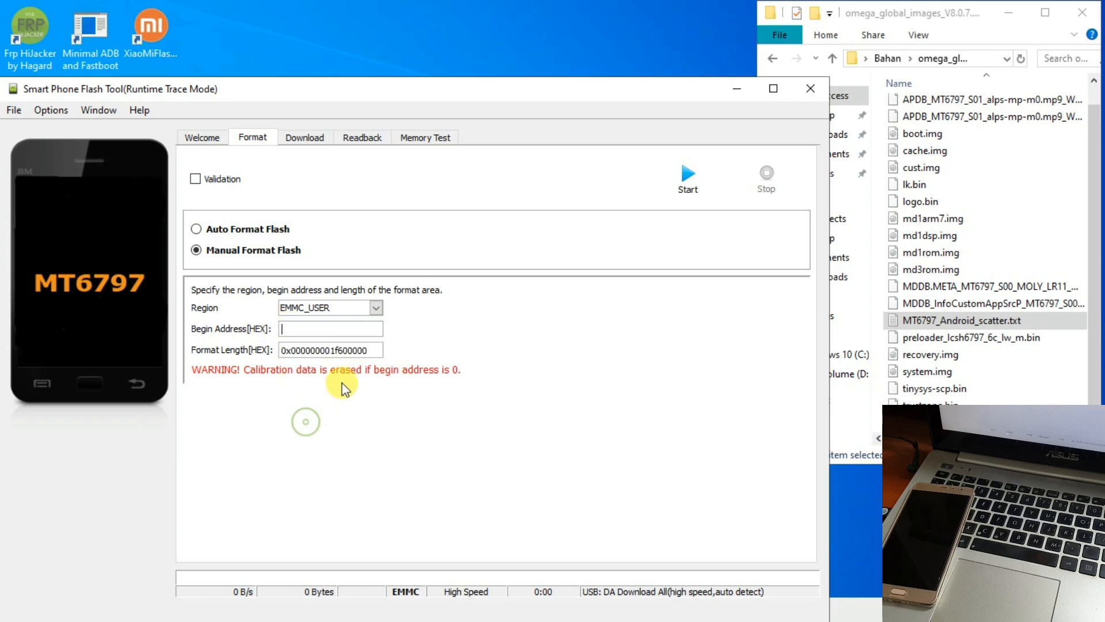
left_click_drag(369, 350, 278, 358)
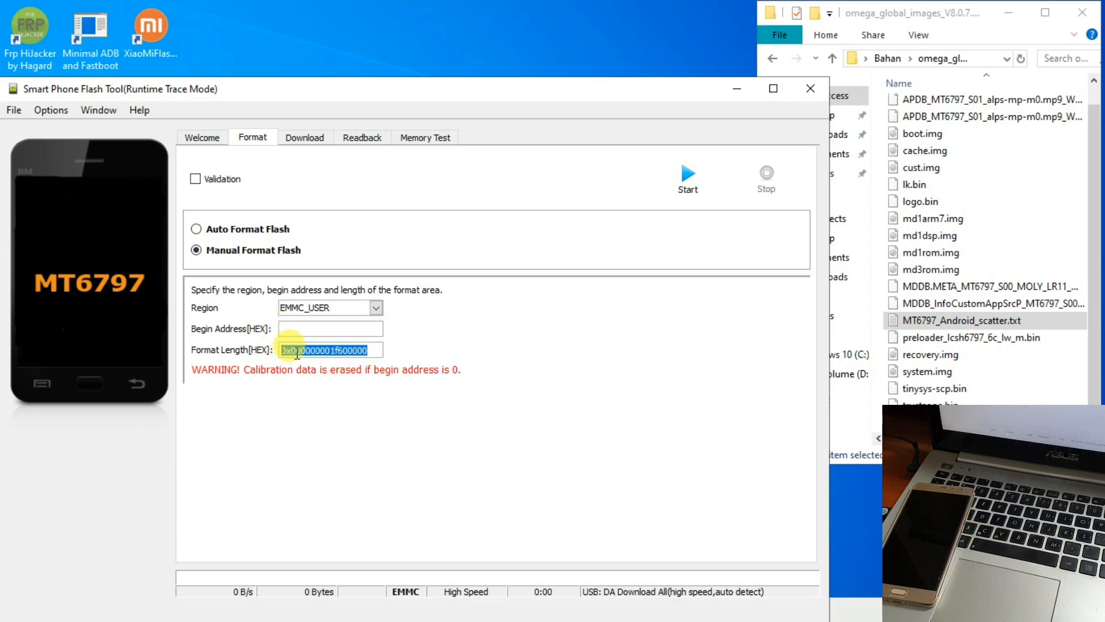
right_click(278, 358)
left_click(315, 443)
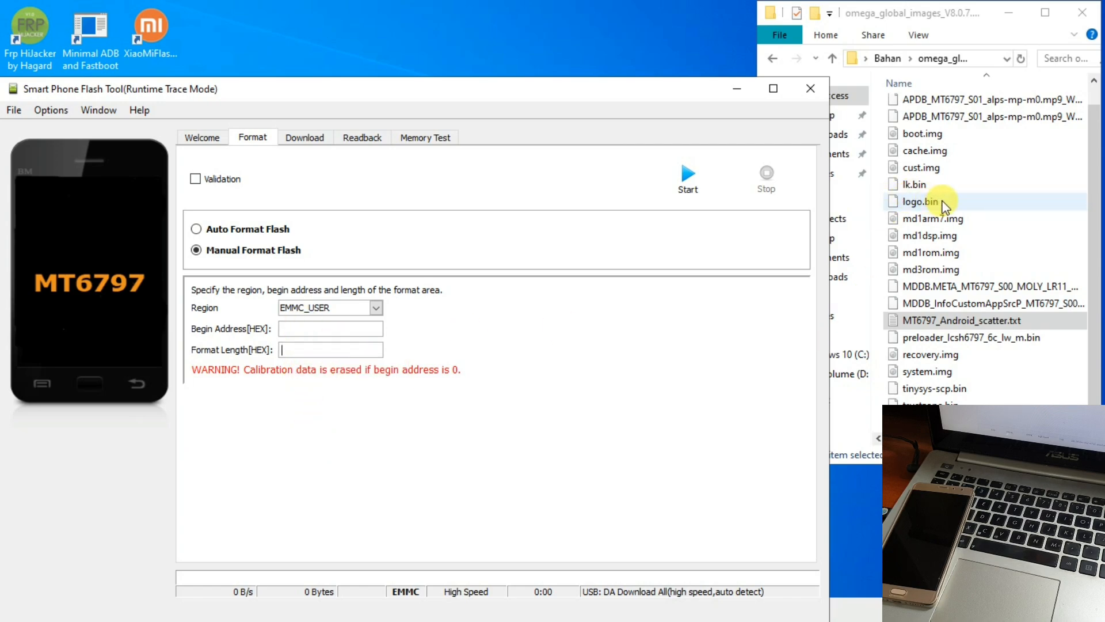
left_click(923, 321)
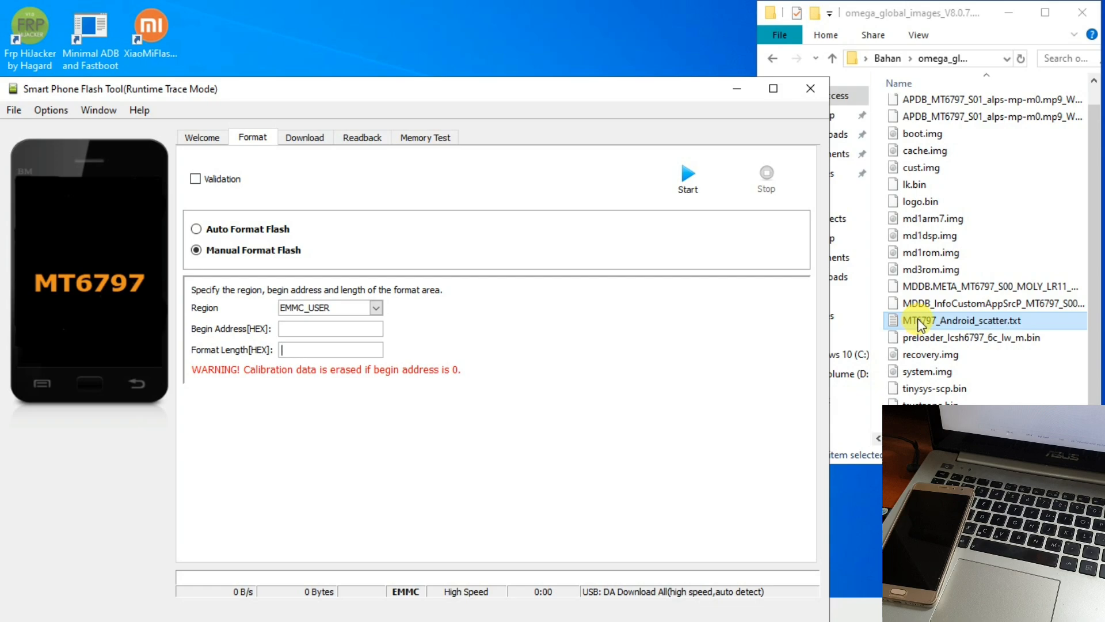
- Open MT6797_Android_scatter.txt in Notepad++ in a restored, repositioned window
right_click(921, 324)
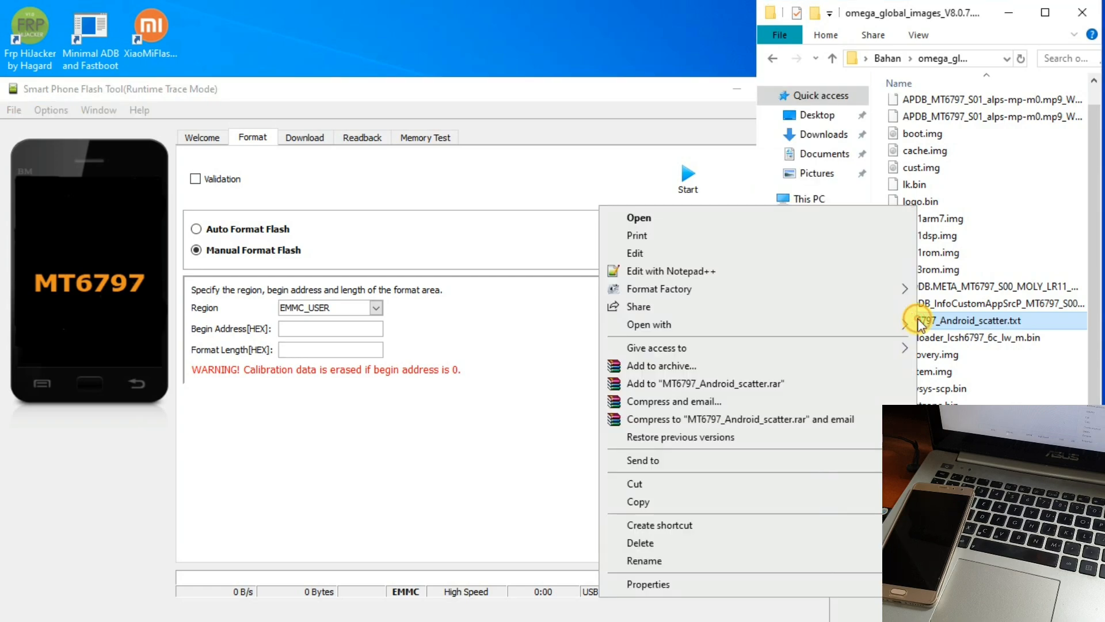
left_click(792, 269)
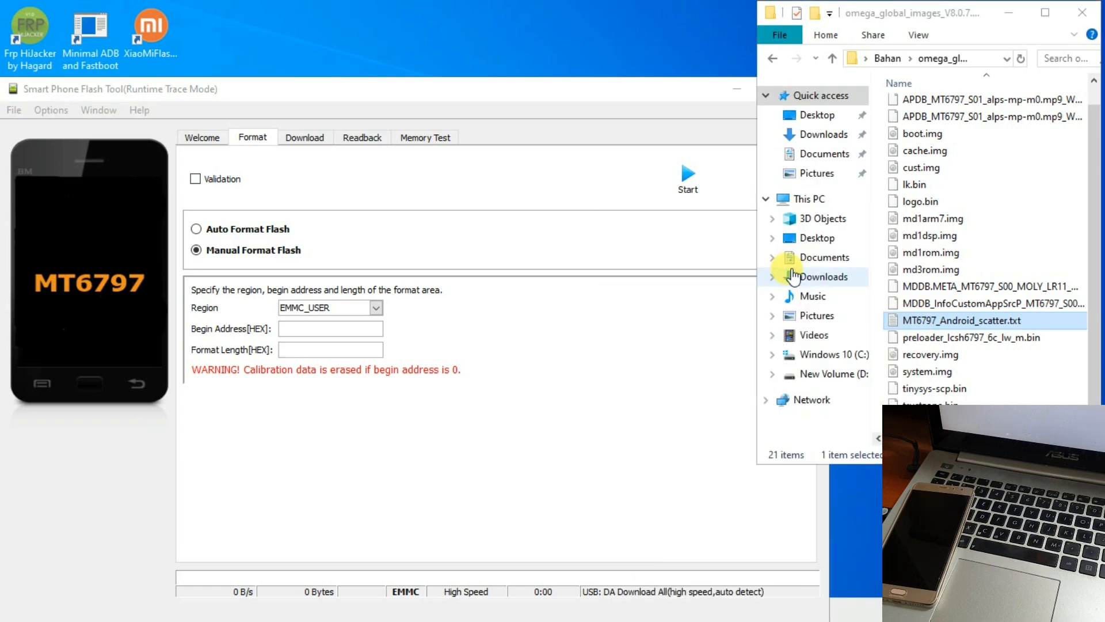
left_click(1045, 8)
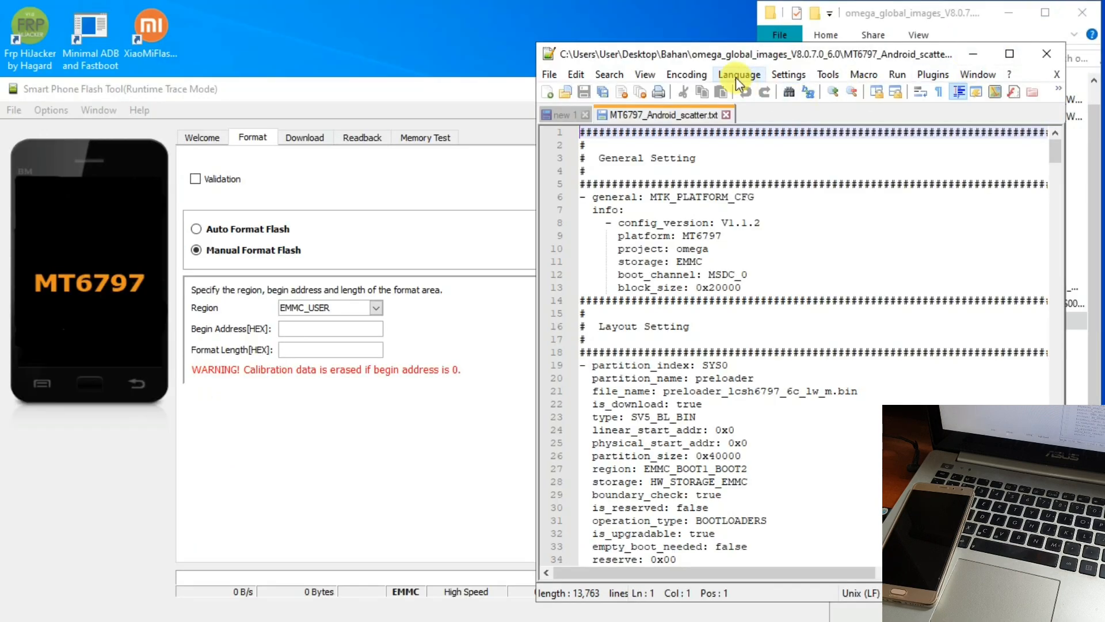
left_click_drag(709, 52, 636, 16)
- Scroll to the userdata partition entry at line 529 and place the caret there
scroll(680, 308, "down", 1)
scroll(680, 308, "down", 3)
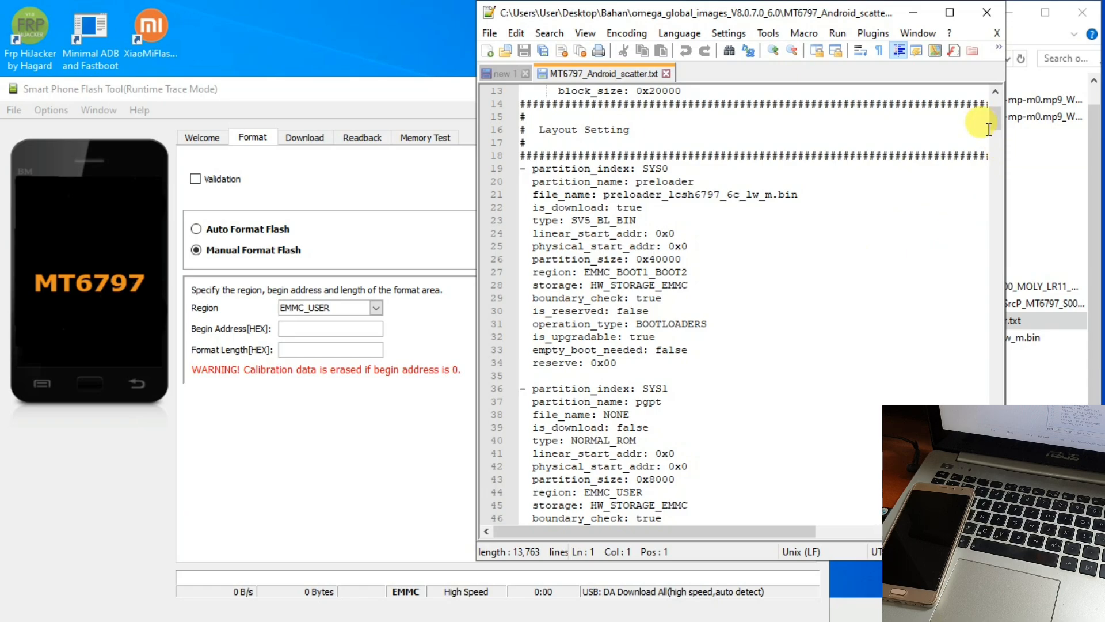
left_click_drag(992, 116, 993, 509)
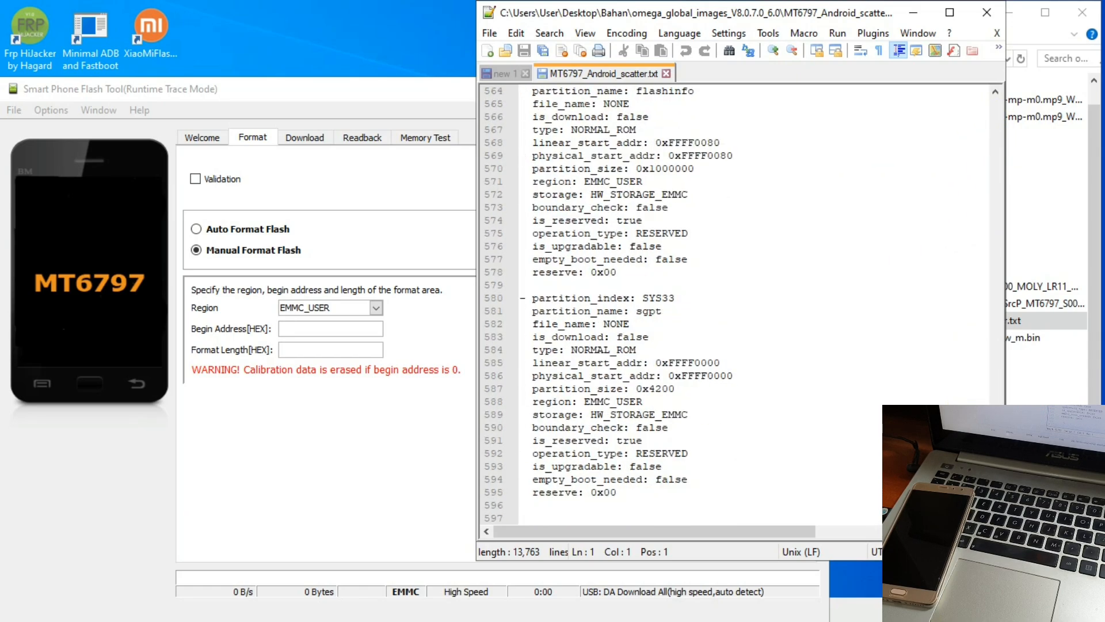
scroll(627, 357, "up", 9)
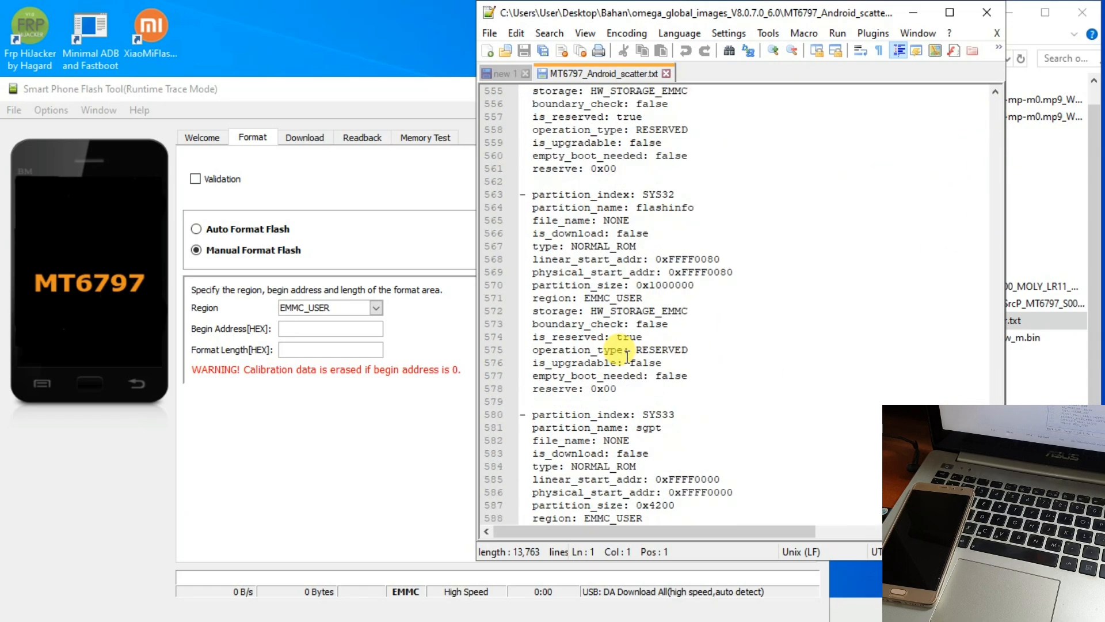
scroll(652, 263, "up", 1)
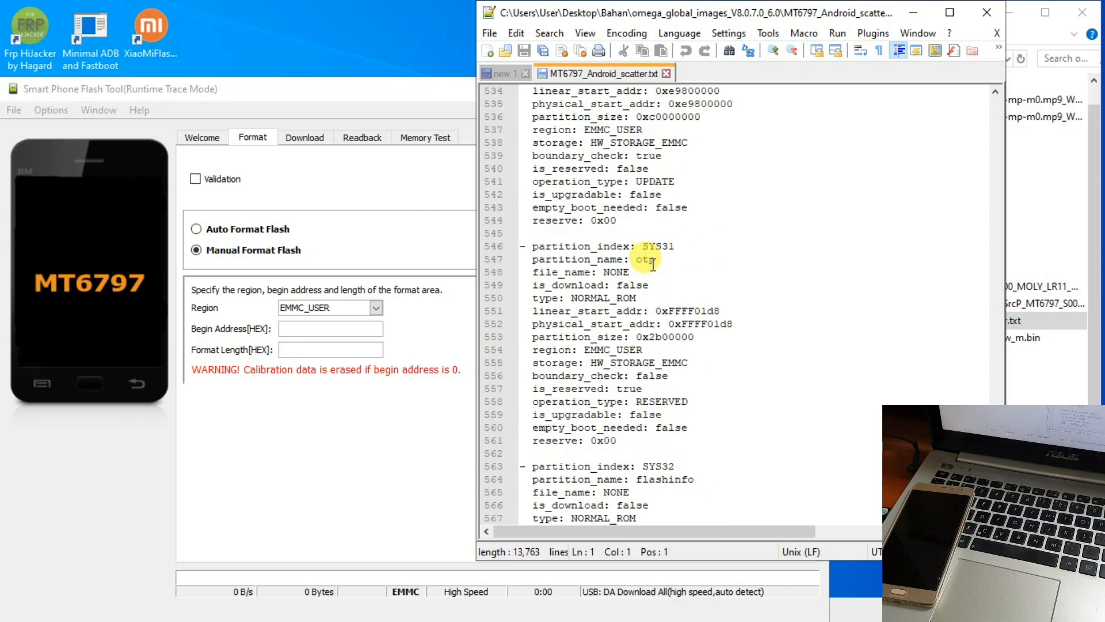
scroll(657, 247, "up", 2)
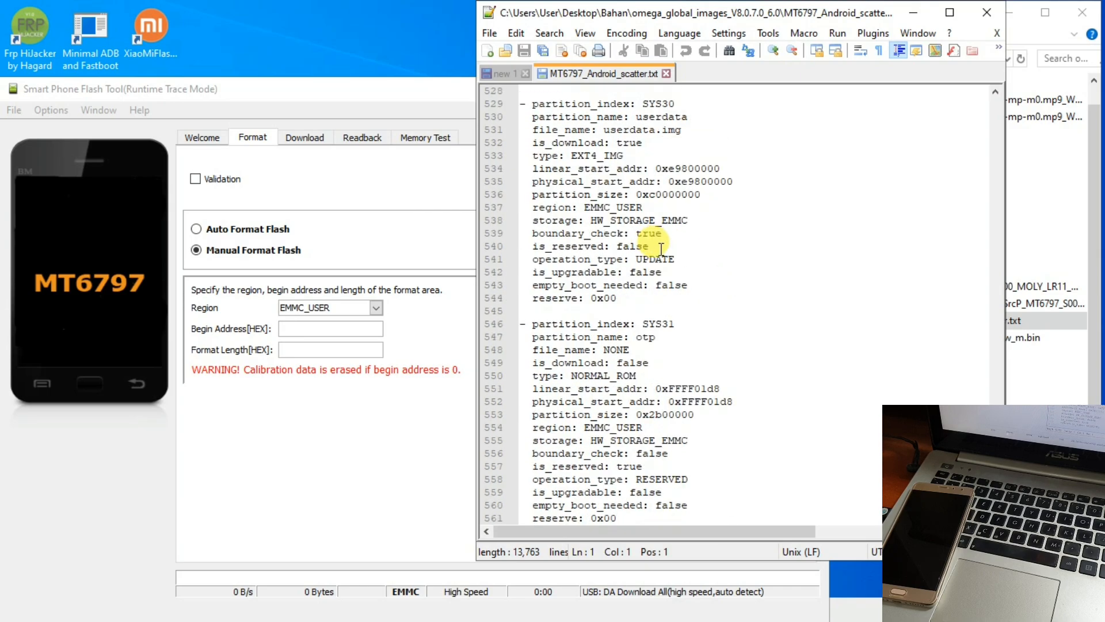
scroll(645, 245, "up", 1)
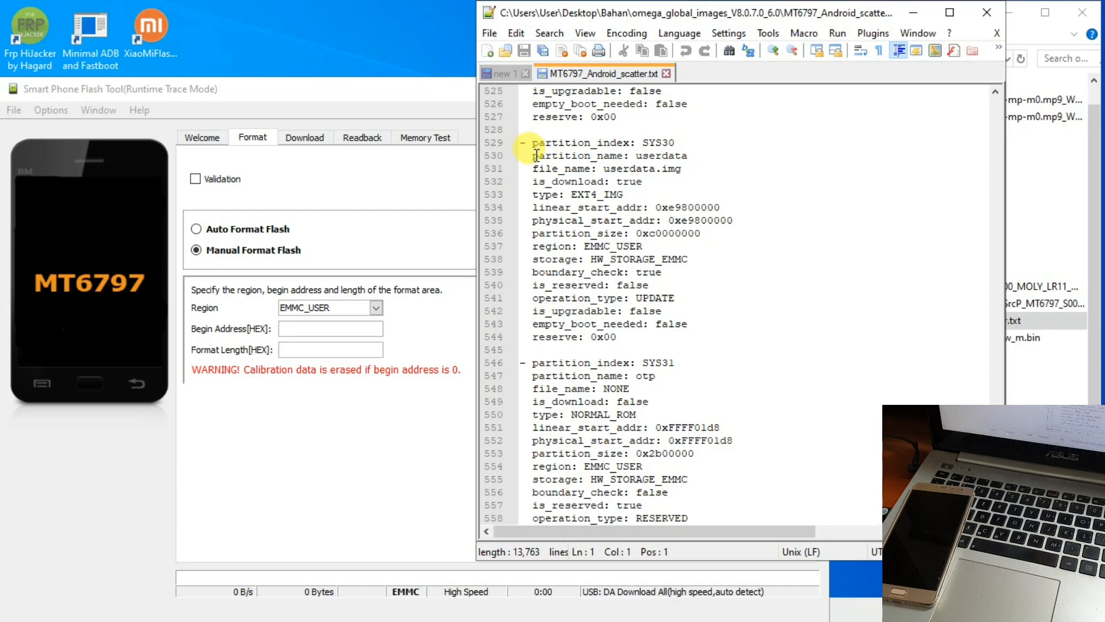
left_click_drag(533, 155, 690, 152)
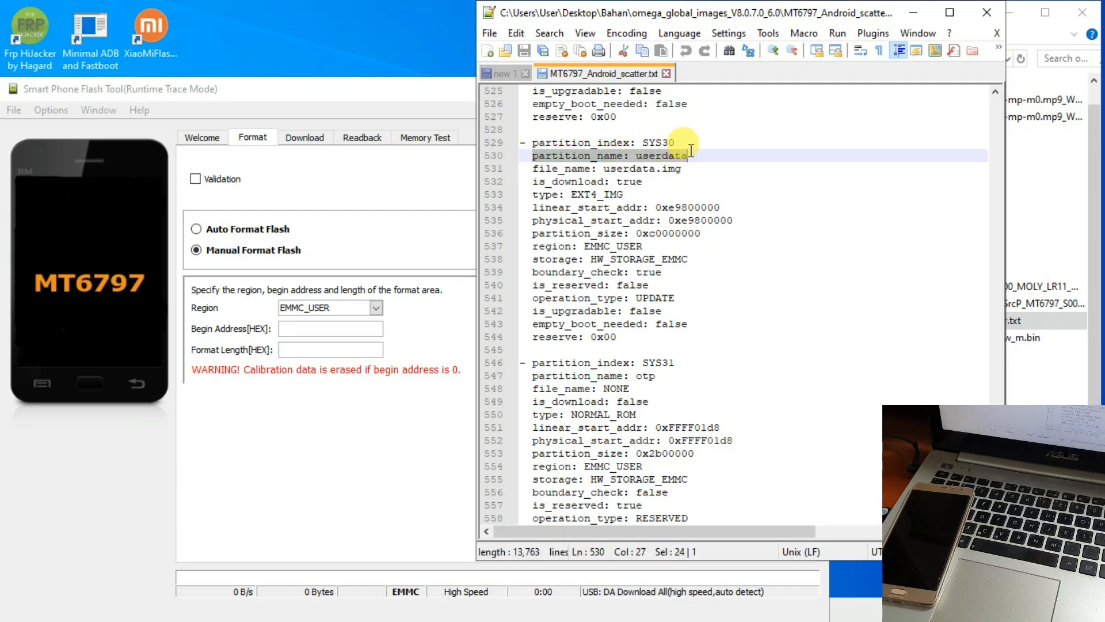
left_click(707, 143)
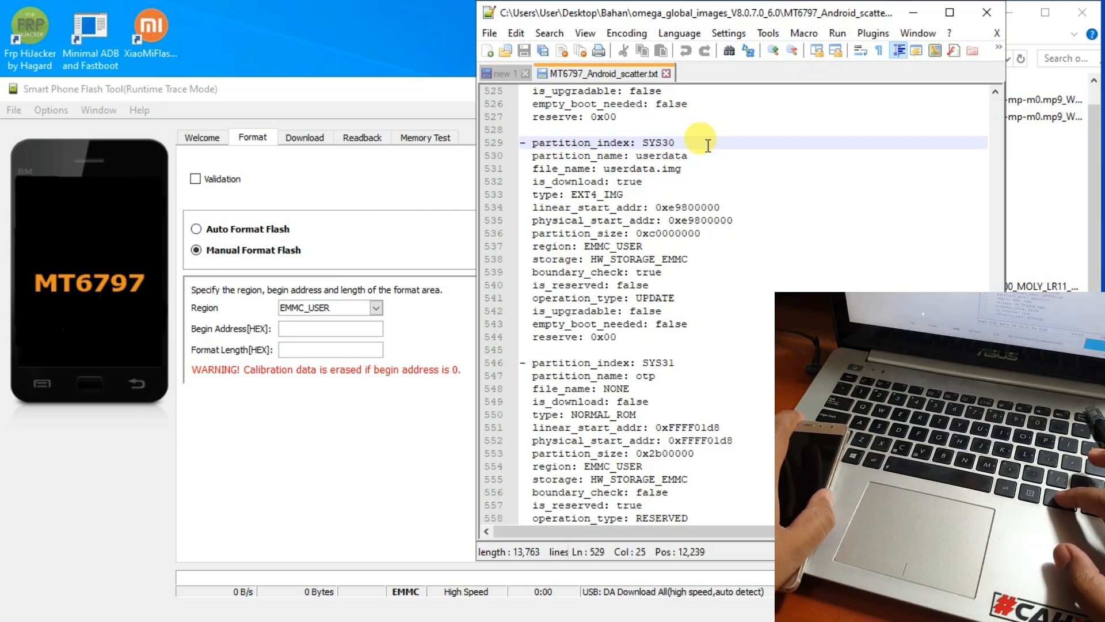
- Search the scatter file for 'userdata' with Ctrl+F, then close the Find window
key("ctrl+shift+Left")
key("ctrl+f")
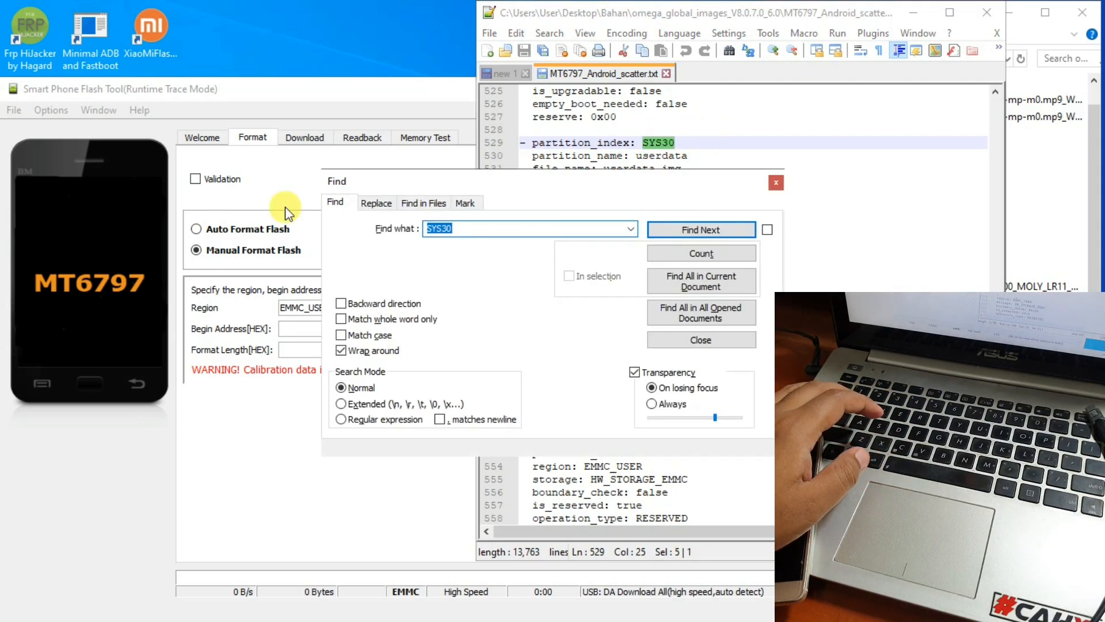
type("use")
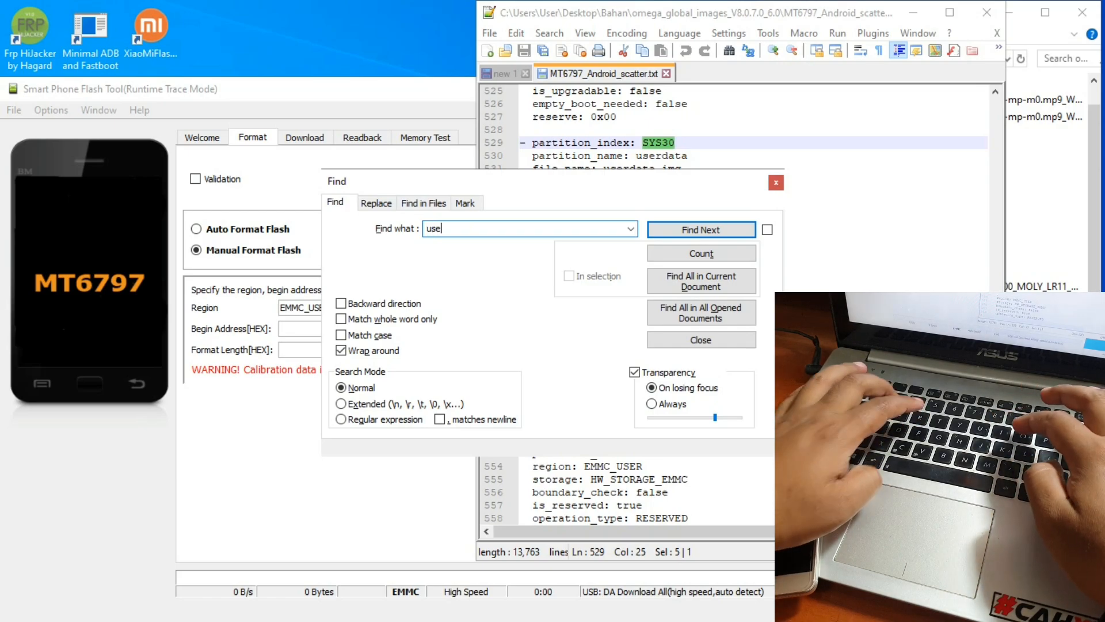
type("rdata")
key("Return")
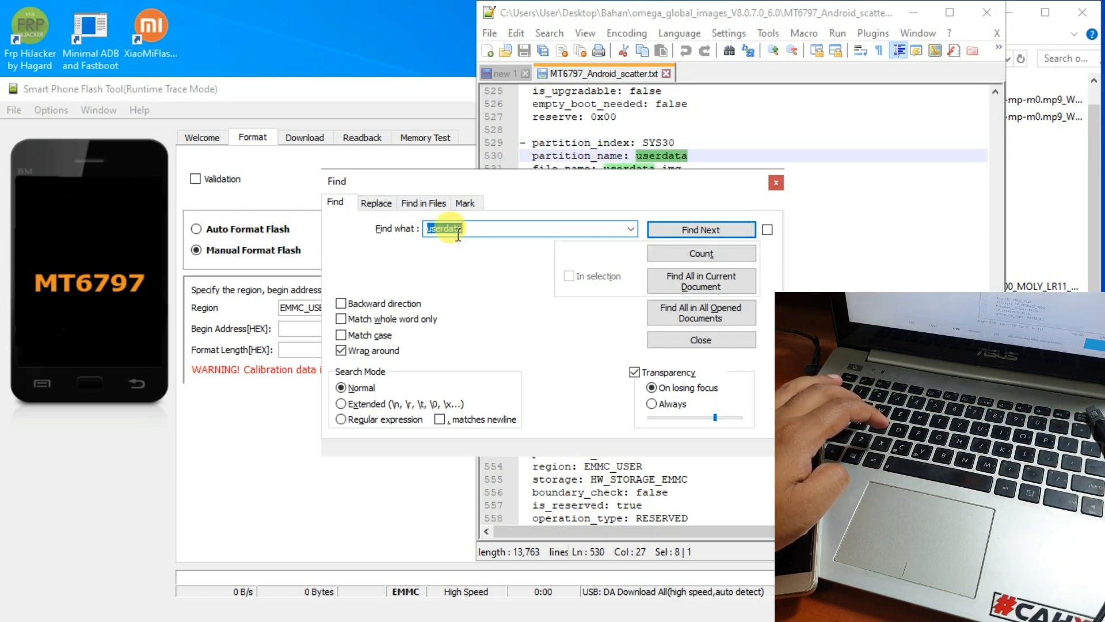
left_click(776, 182)
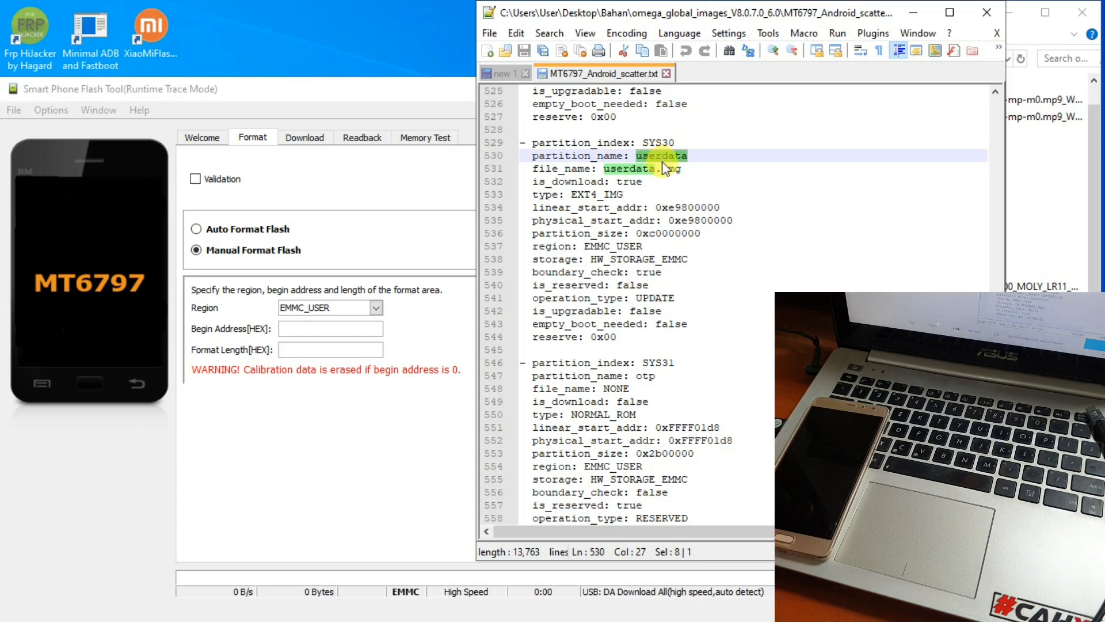
- Copy the physical_start_addr value 0xe9800000 from the userdata entry
left_click(535, 221)
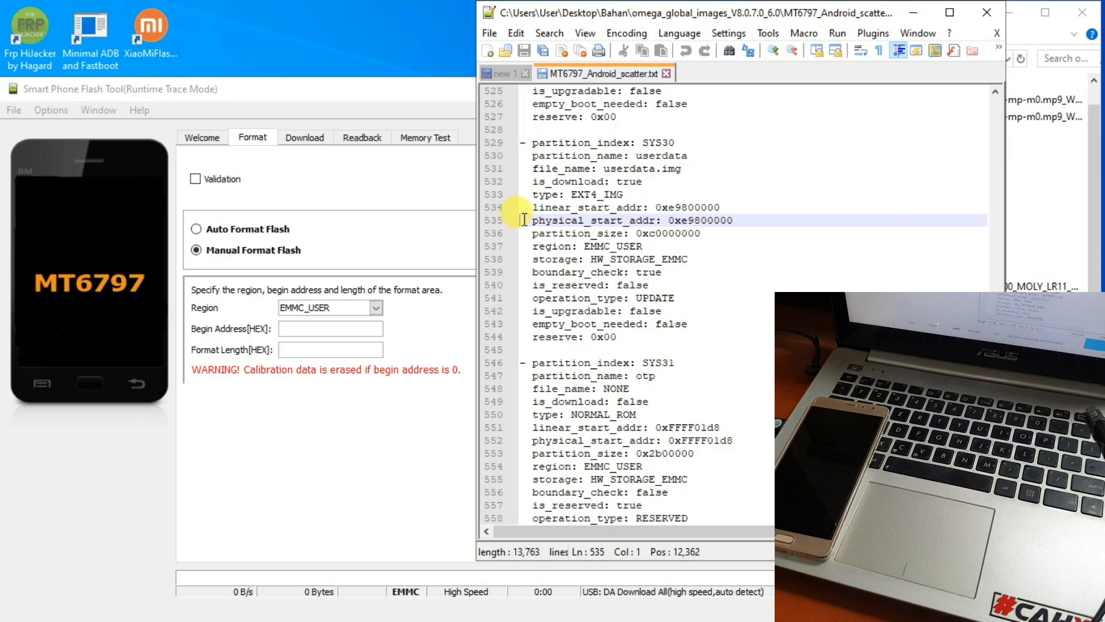
left_click_drag(524, 219, 699, 233)
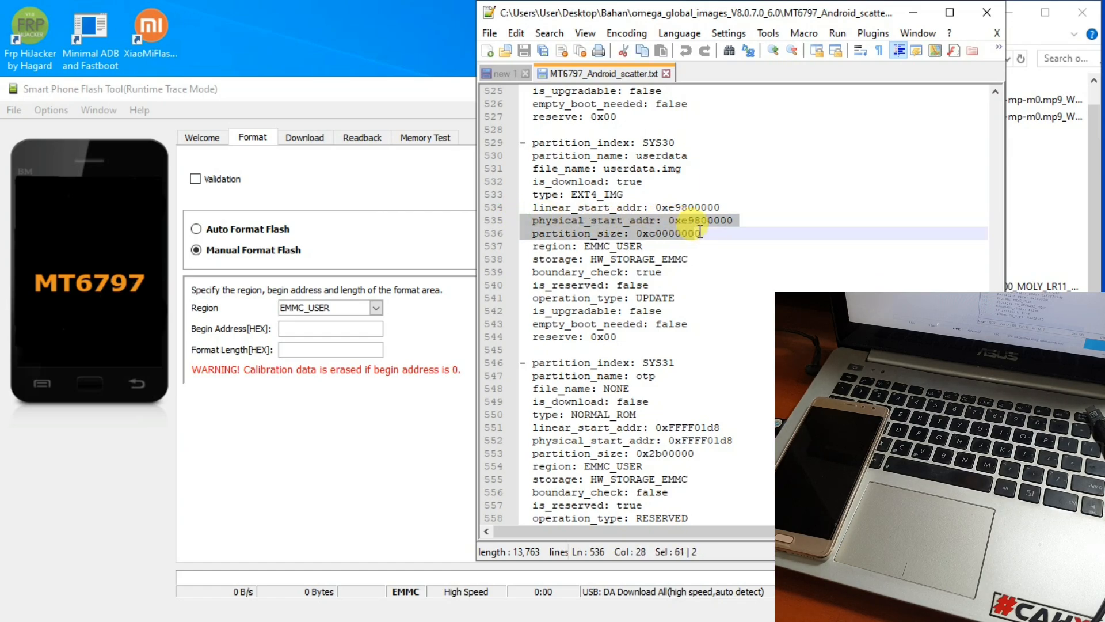
left_click(672, 220)
left_click_drag(671, 220, 735, 220)
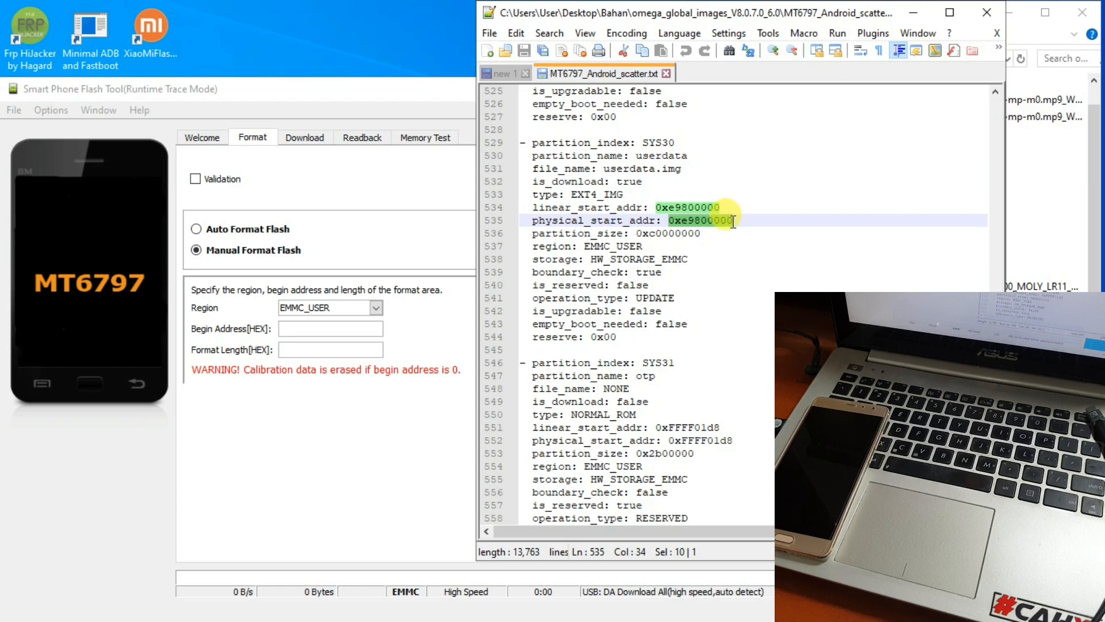
right_click(729, 221)
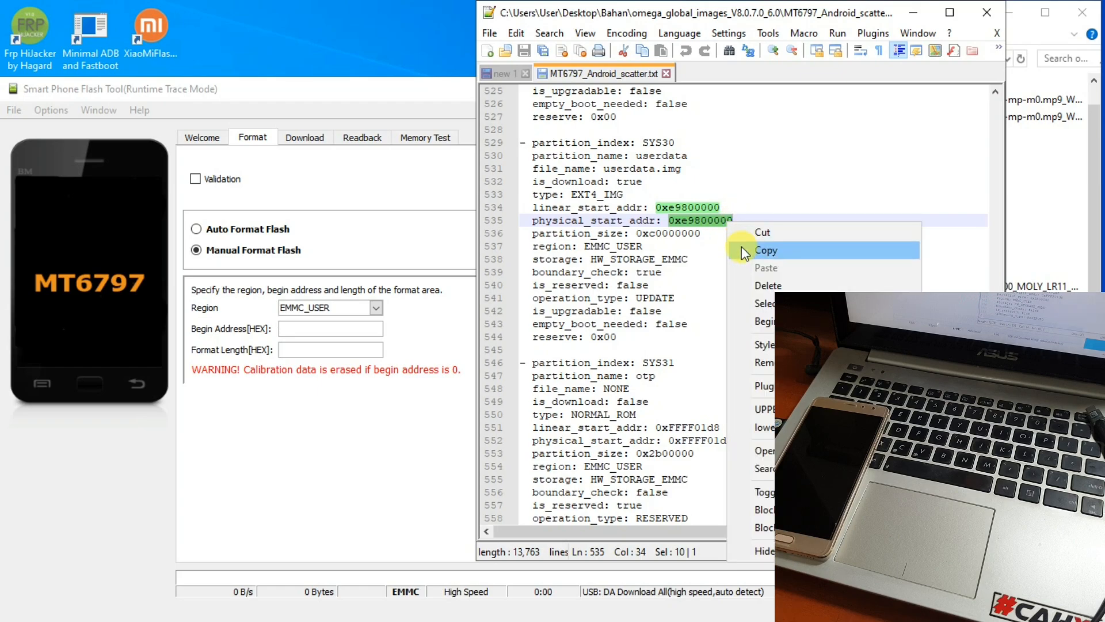
left_click(742, 251)
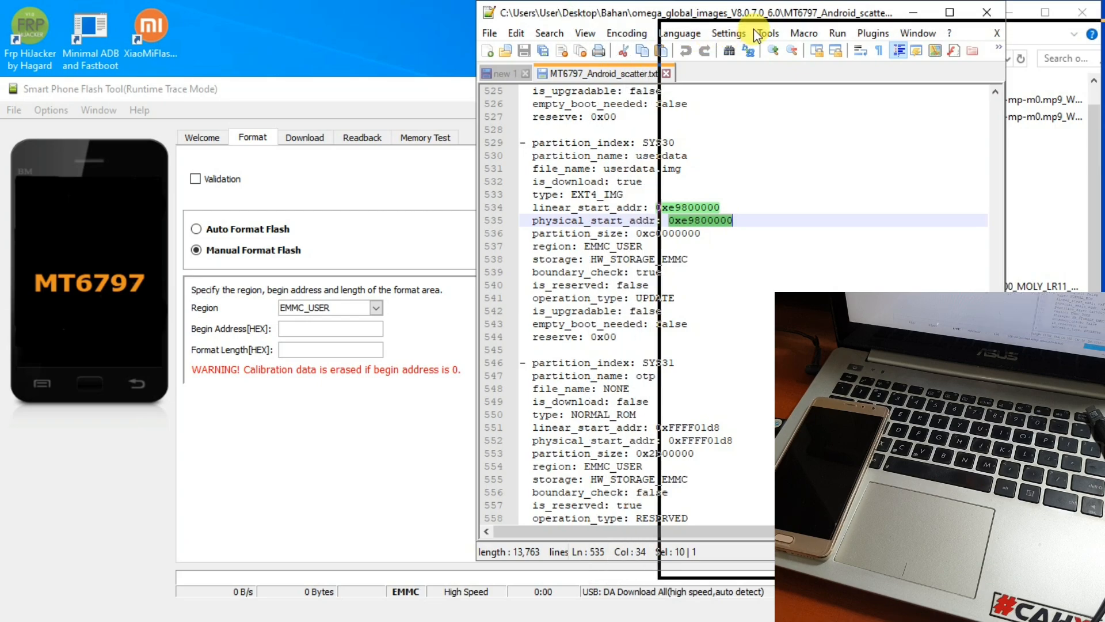
left_click_drag(754, 29, 754, 30)
- Paste 0xe9800000 into the Begin Address field
left_click(410, 89)
left_click(288, 350)
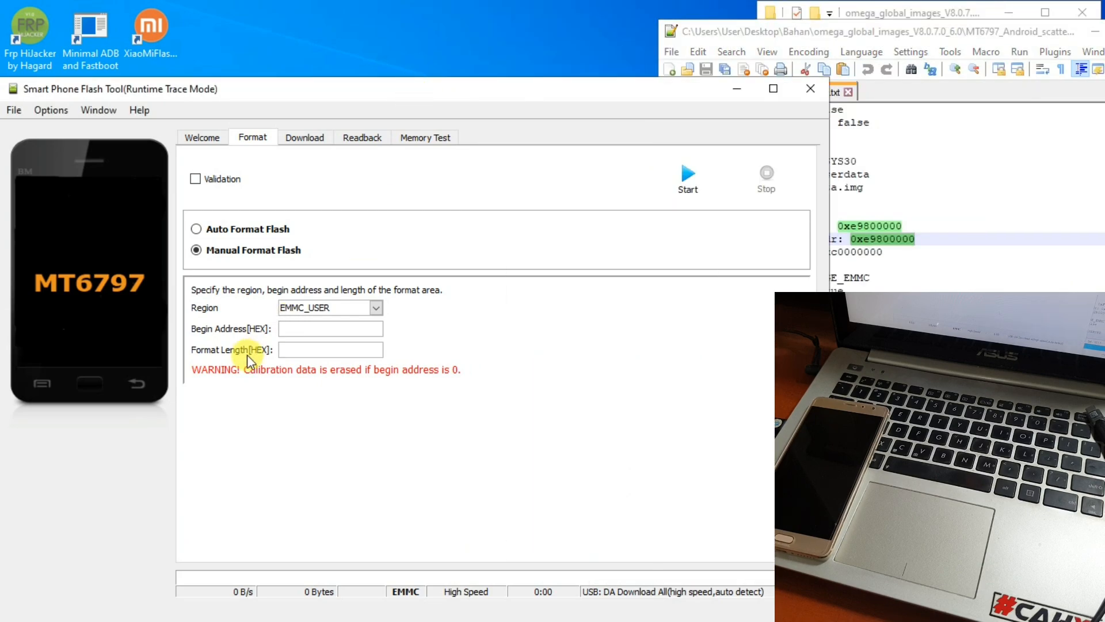
right_click(326, 330)
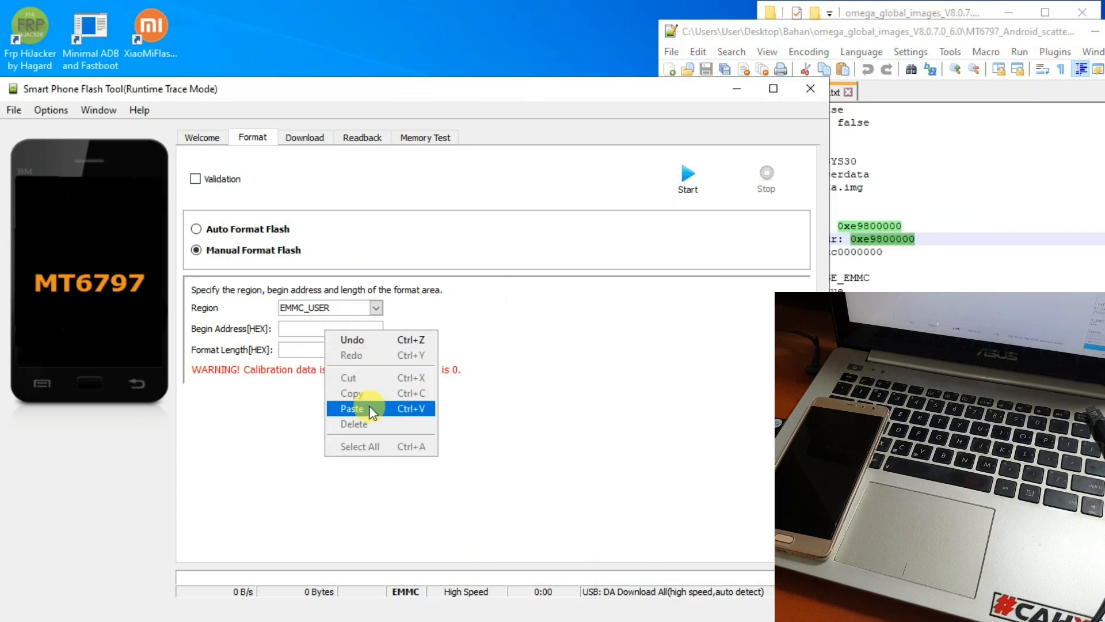
left_click(369, 407)
- Copy the partition_size 0xc0000000 from Notepad++ and paste it into Format Length
left_click(846, 30)
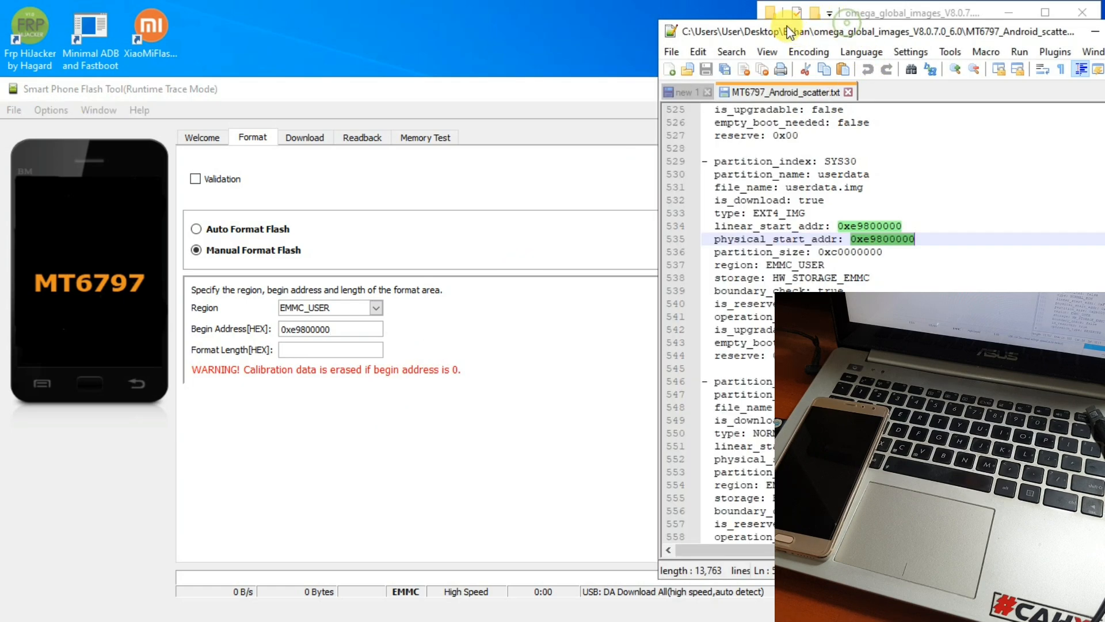
left_click_drag(783, 31, 905, 42)
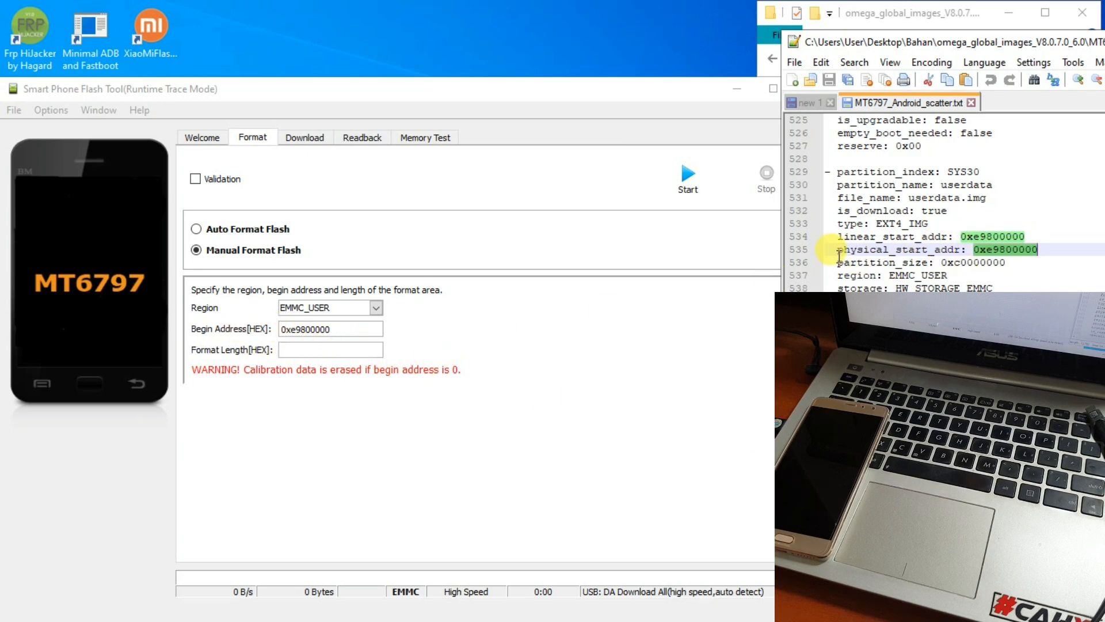
left_click_drag(839, 263, 1006, 263)
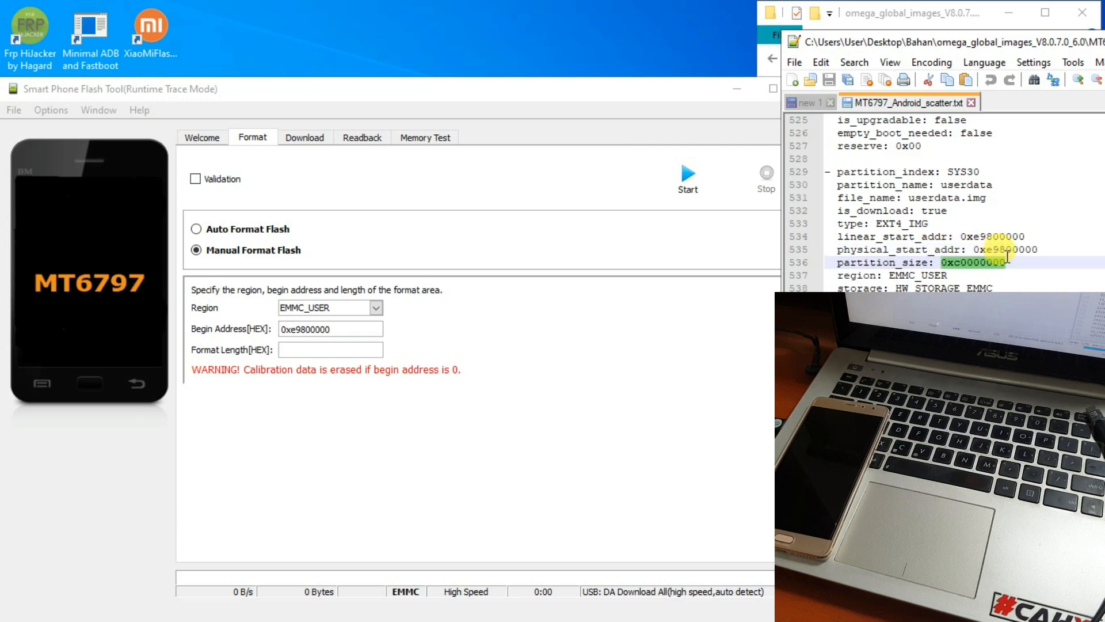
right_click(977, 264)
left_click(958, 285)
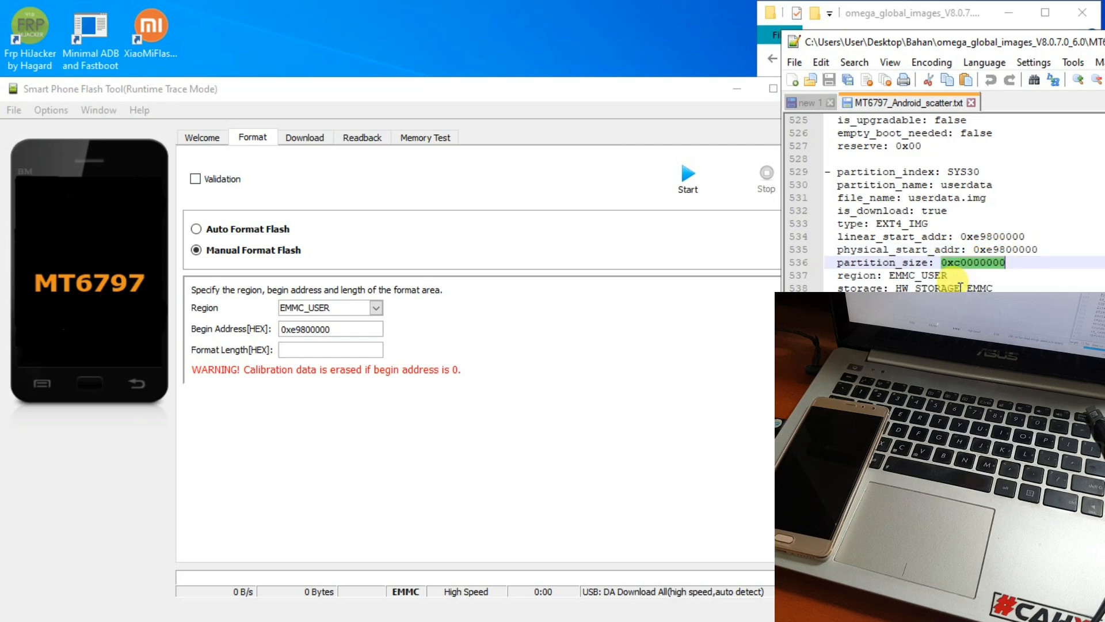
left_click(304, 350)
right_click(306, 351)
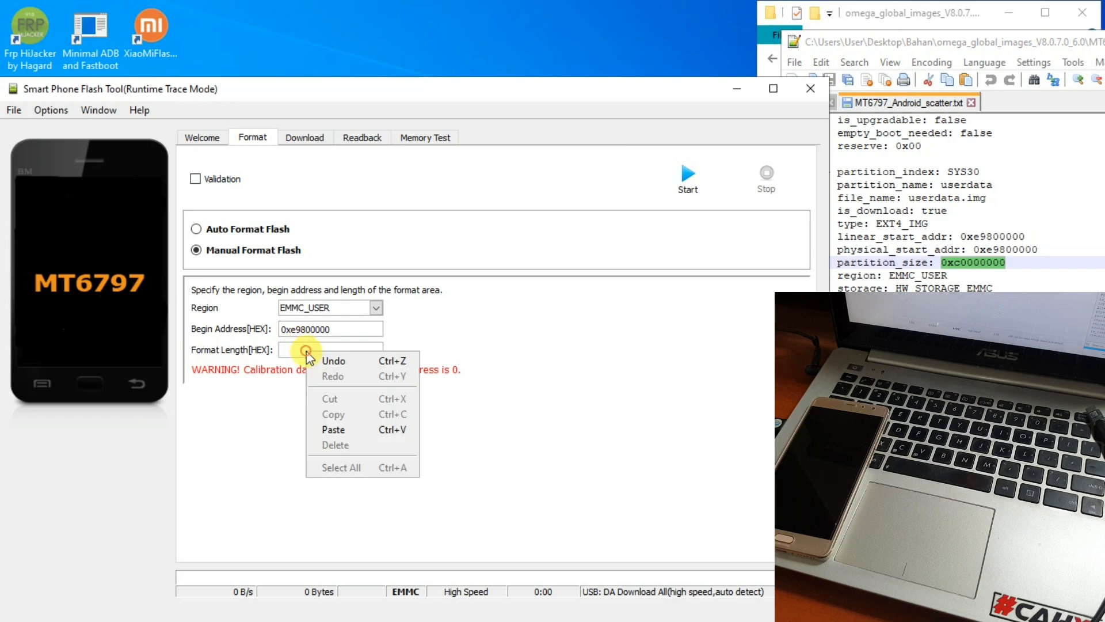
left_click(344, 429)
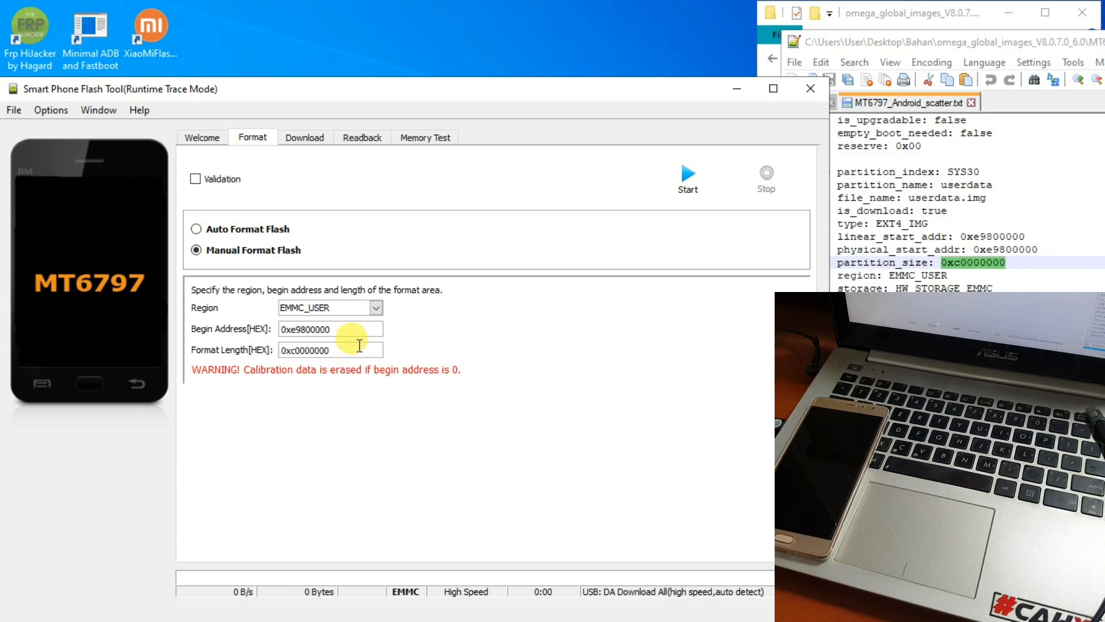
- Start the format, which fails with STATUS_ERR (0xC0010001), and close the error
left_click(685, 175)
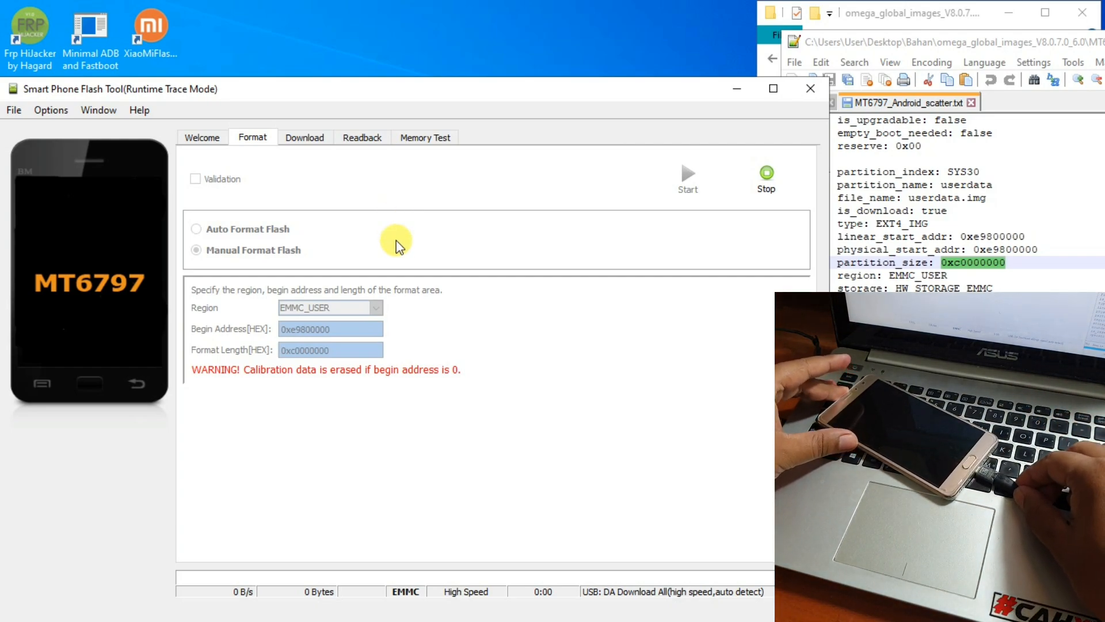
key("alt")
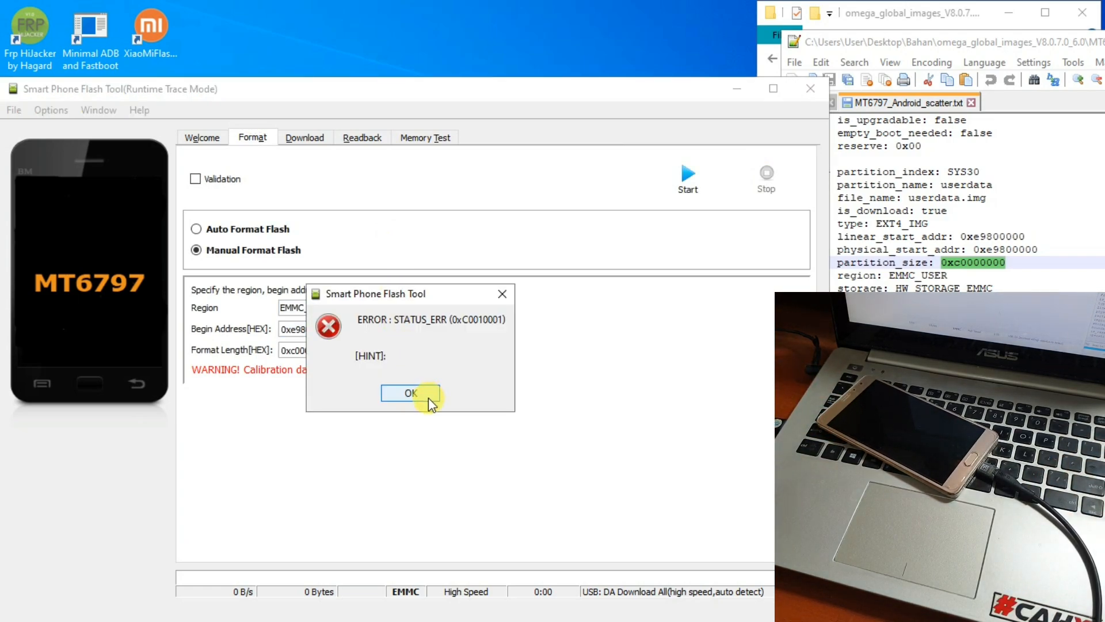
left_click(424, 395)
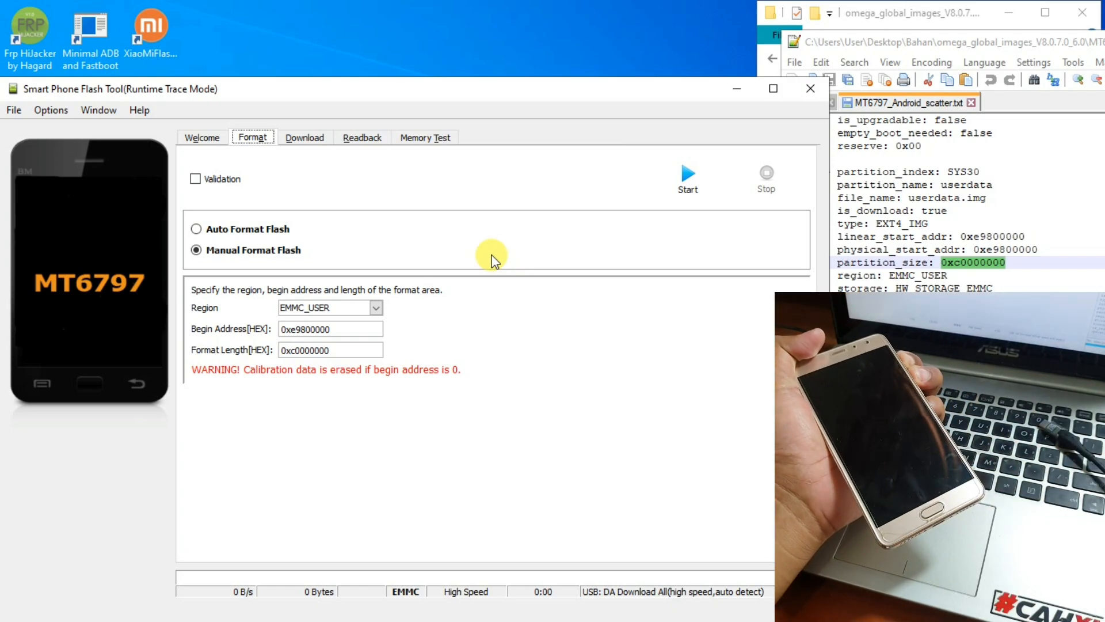
- Start the manual format of the userdata region a second time
left_click(689, 178)
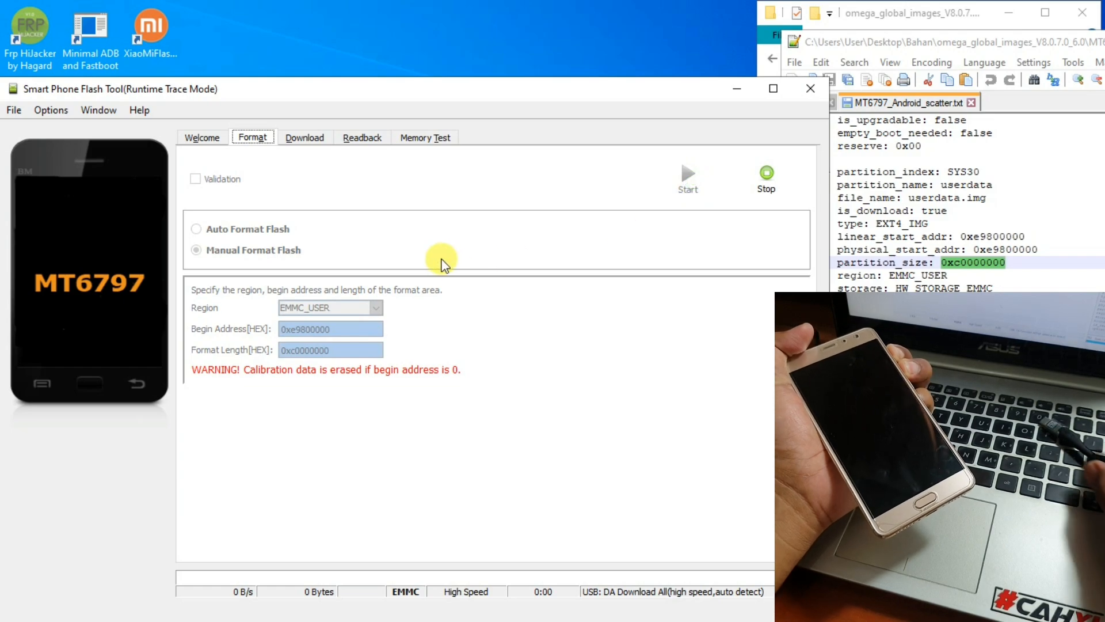